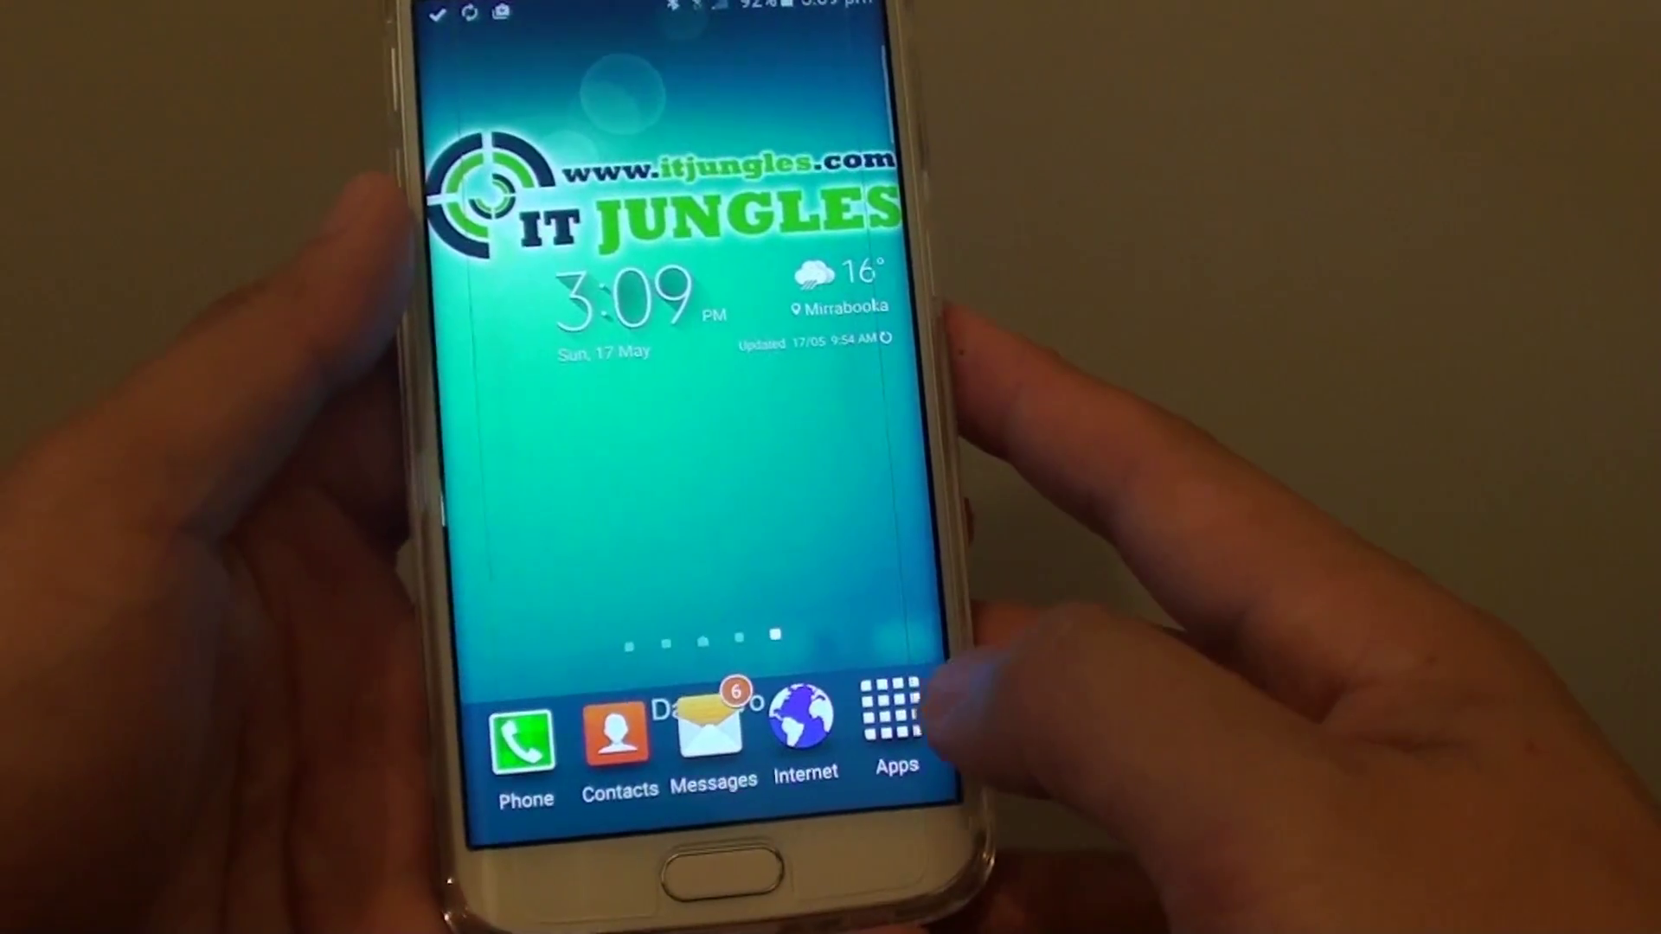
Open the app drawer from the Apps icon on the home screen dock
click(893, 732)
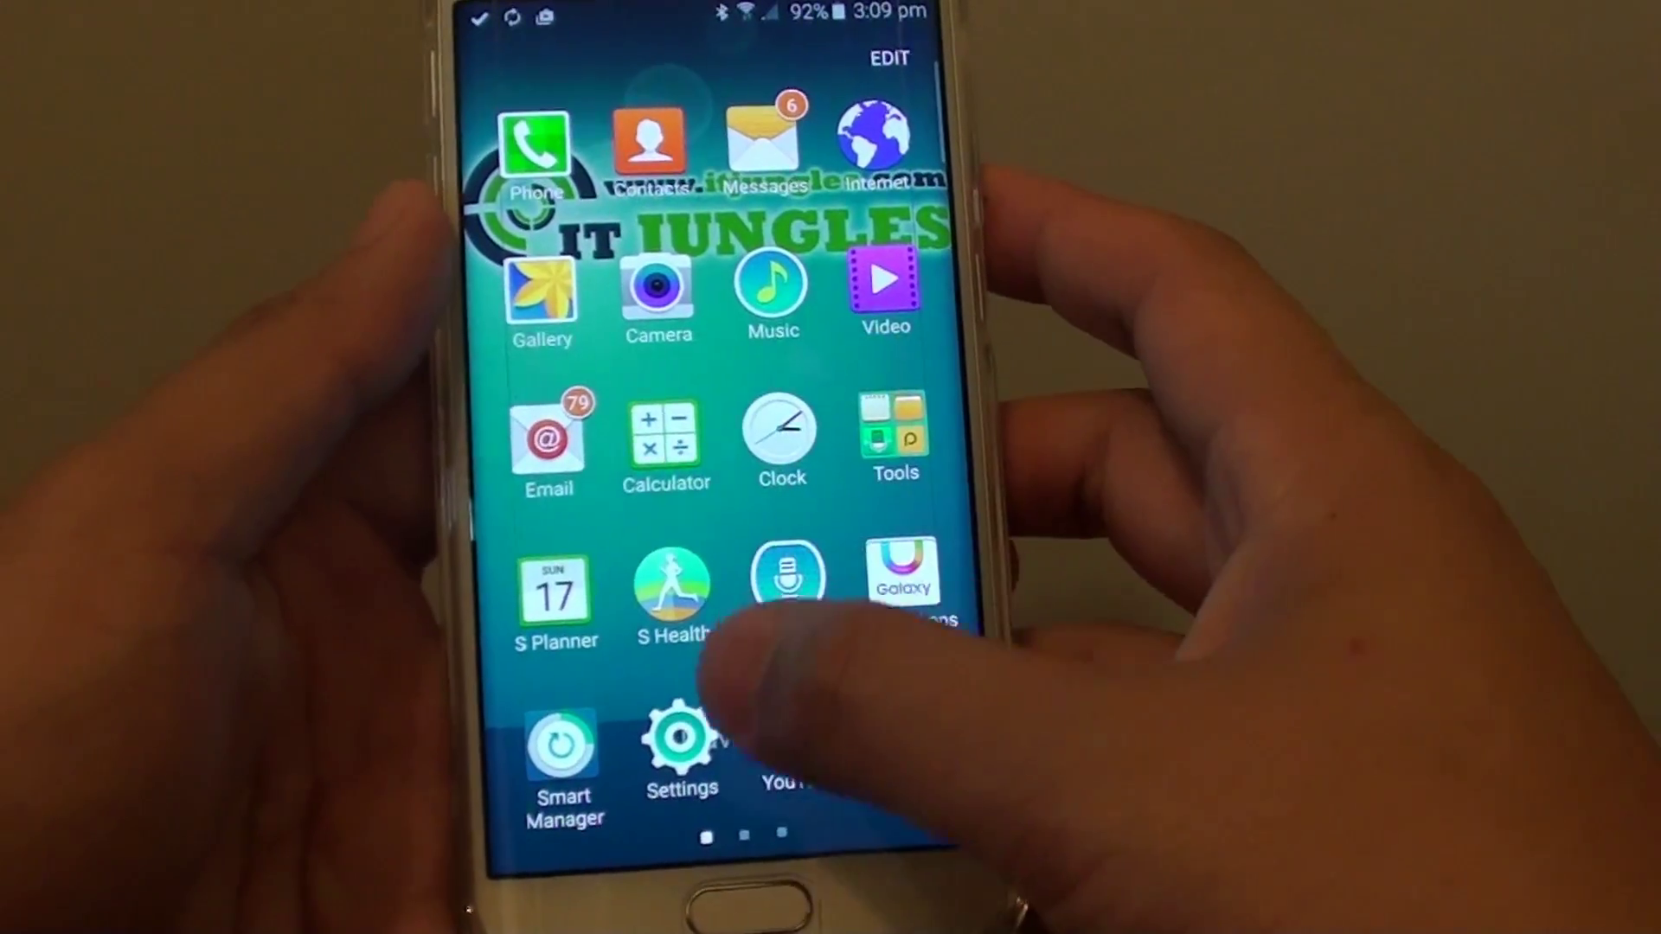
Go to Settings > Lock screen and security > Other security settings > Encrypt device
click(683, 740)
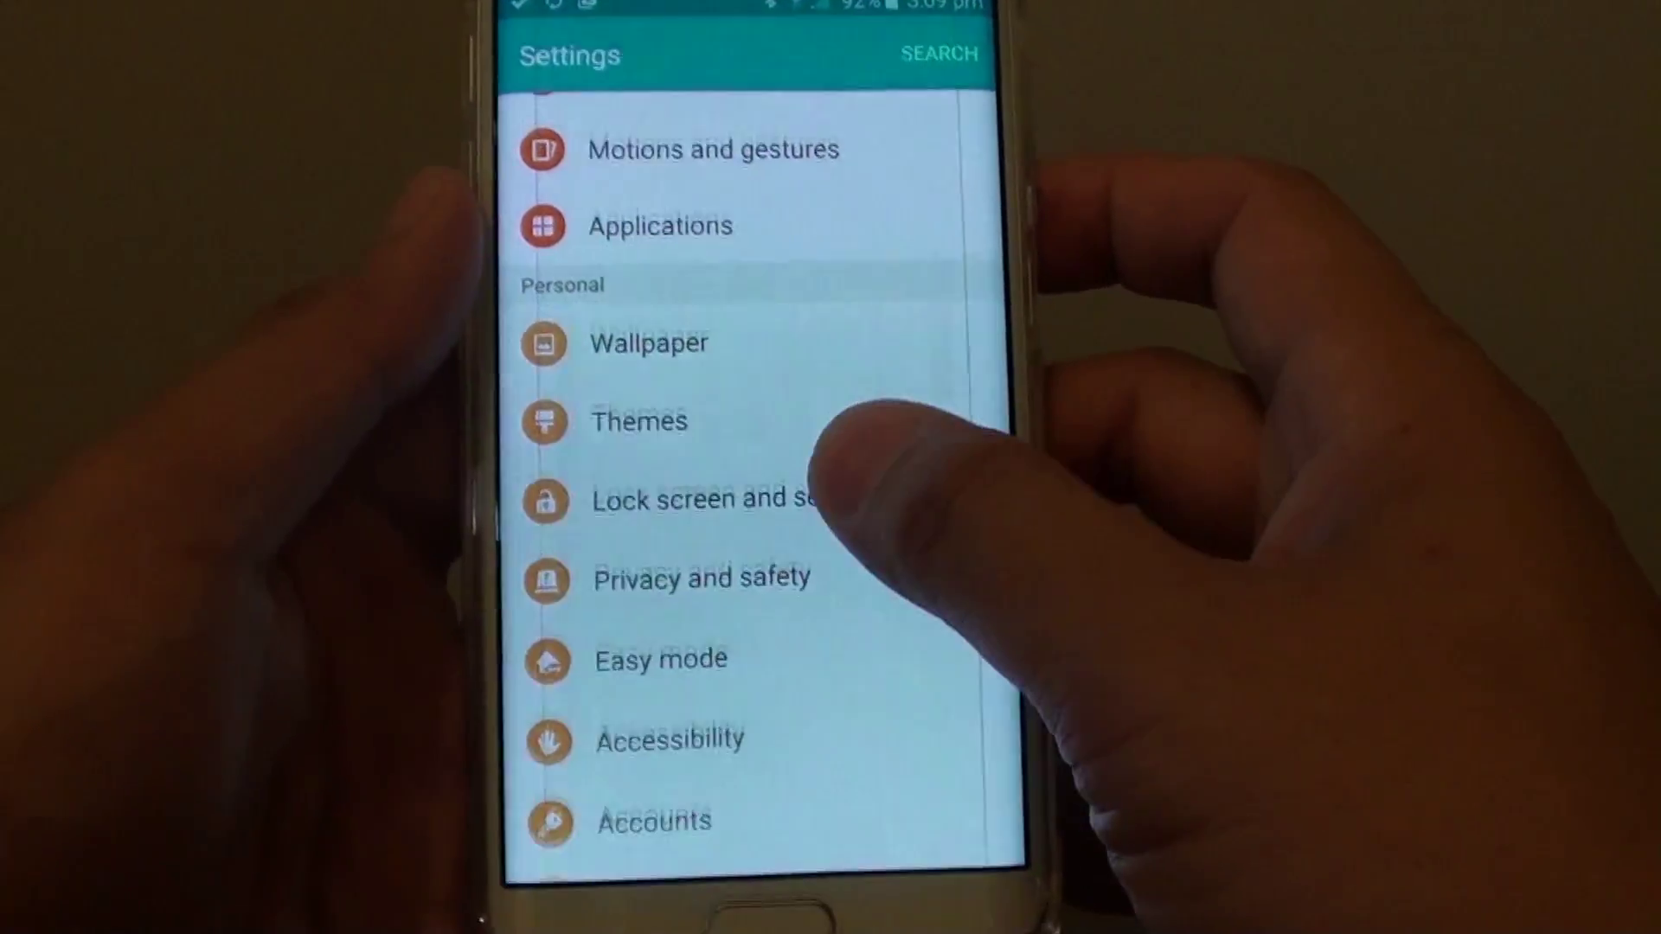
scroll(812, 435, down, 1)
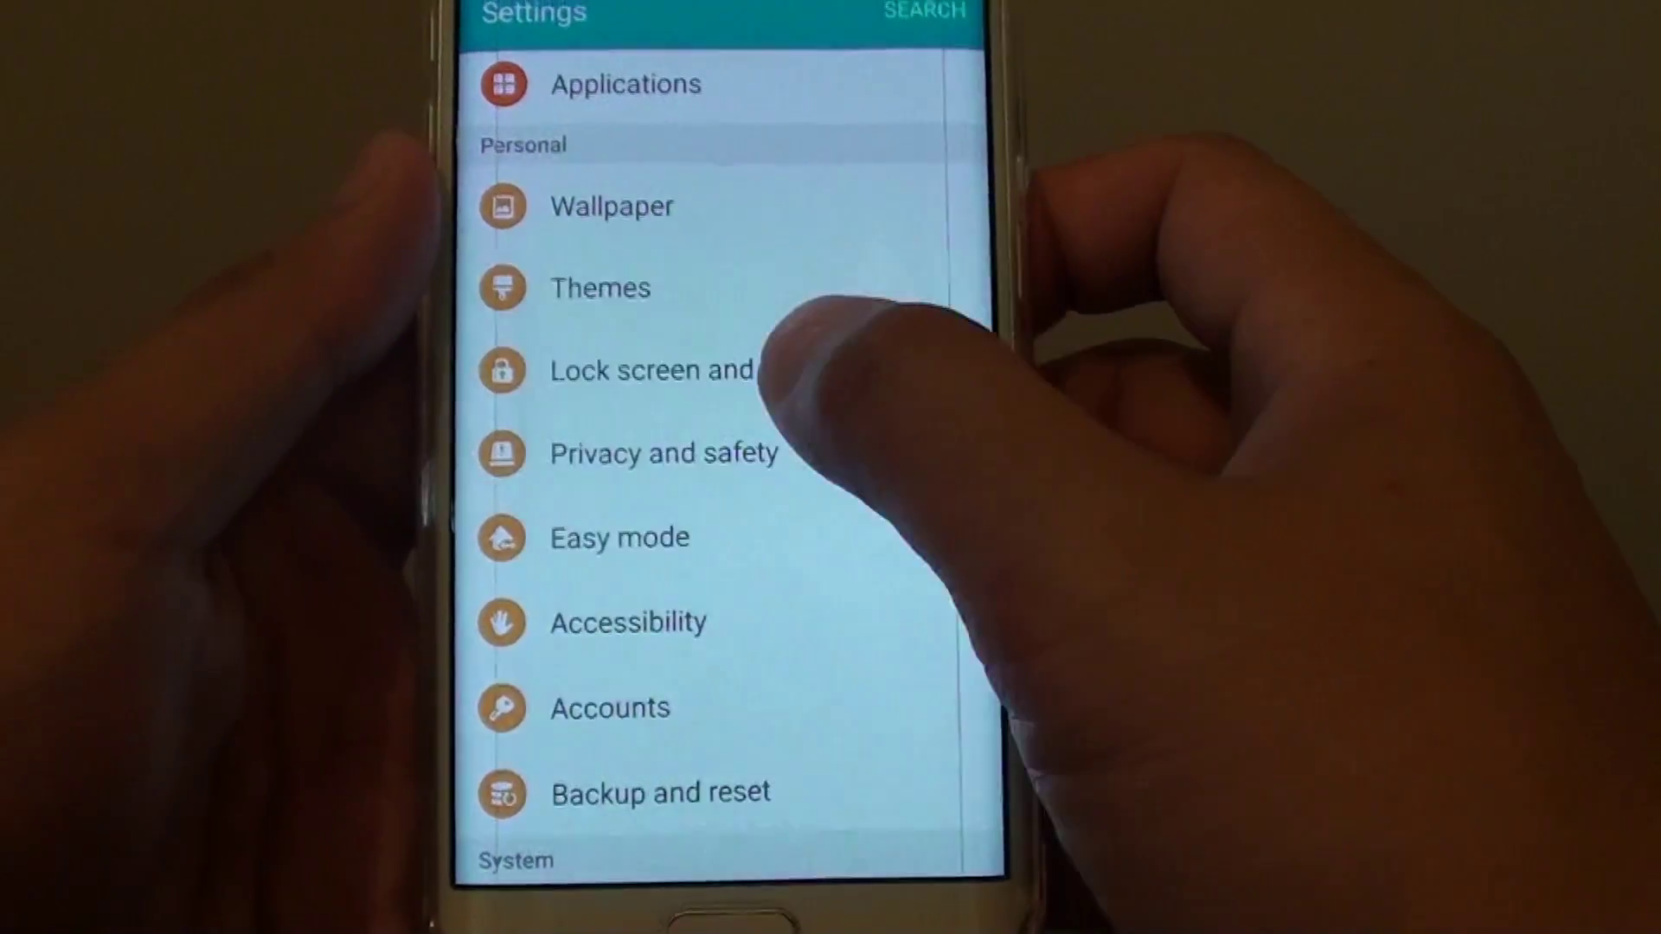
click(772, 371)
scroll(747, 389, down, 2)
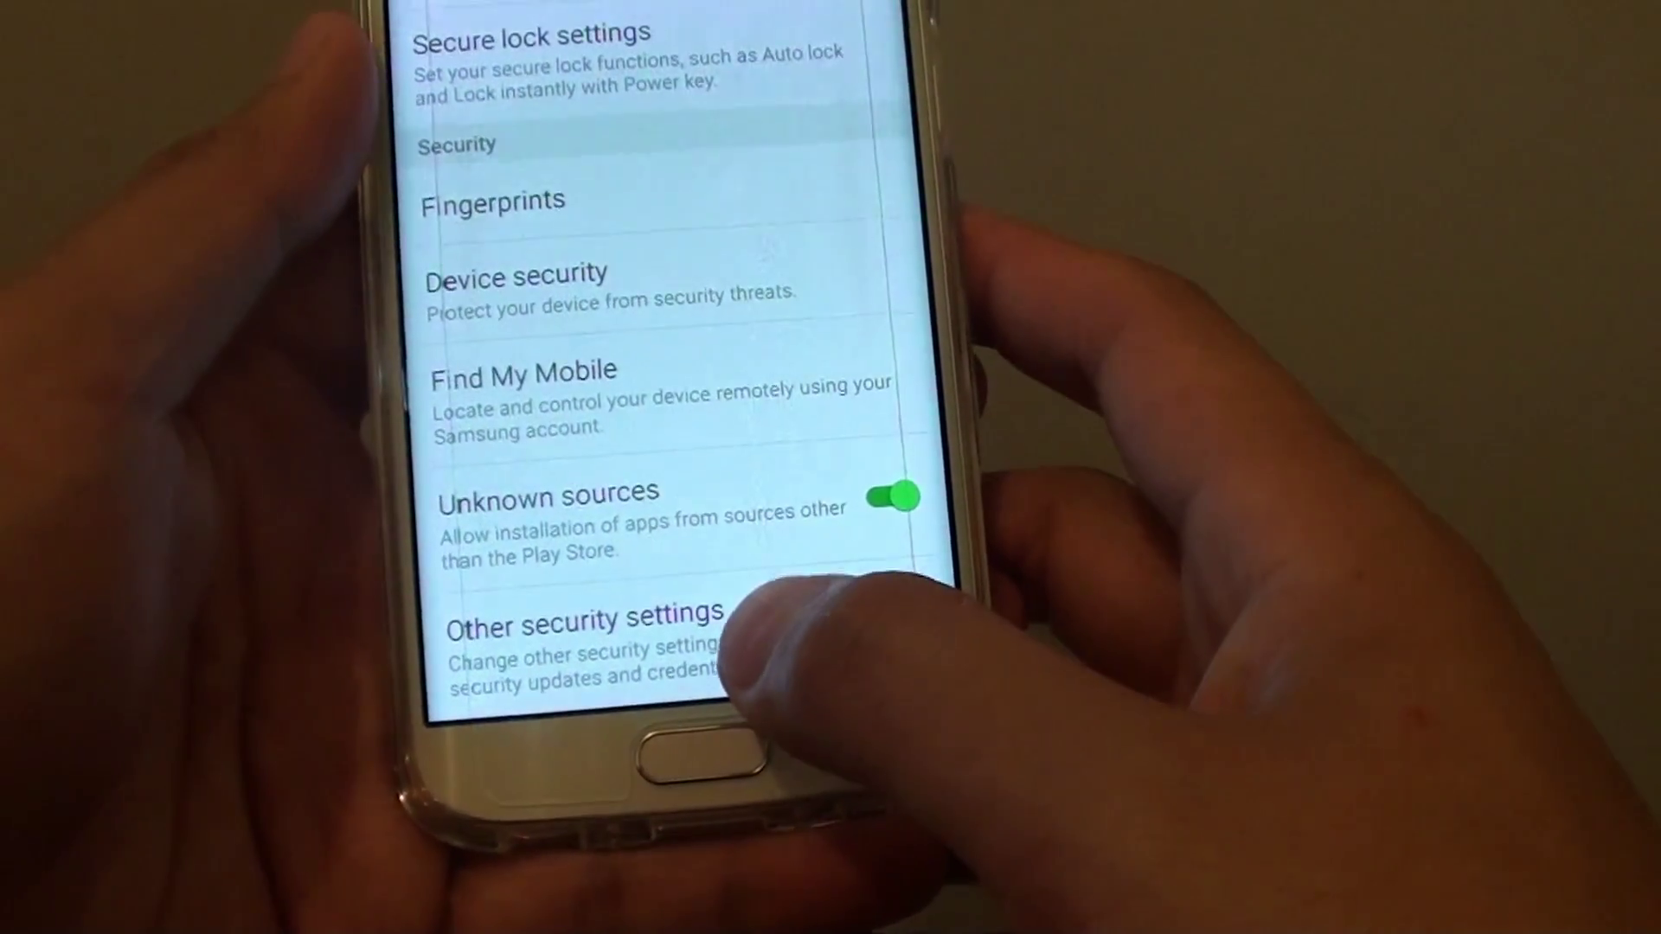
click(766, 591)
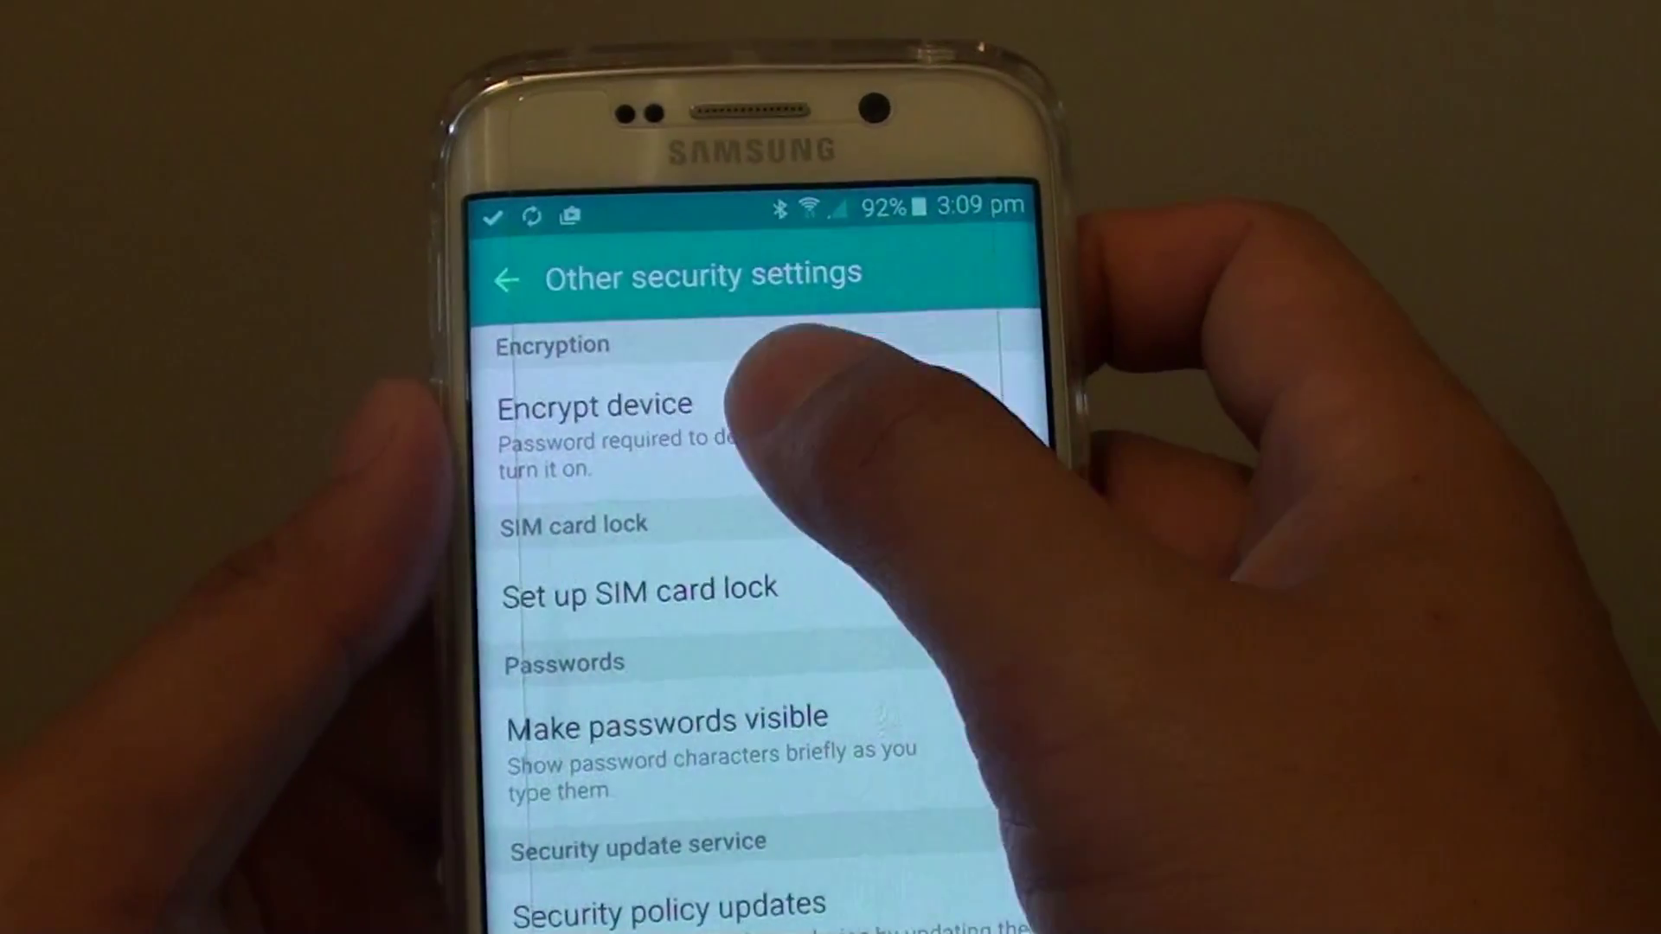
click(766, 402)
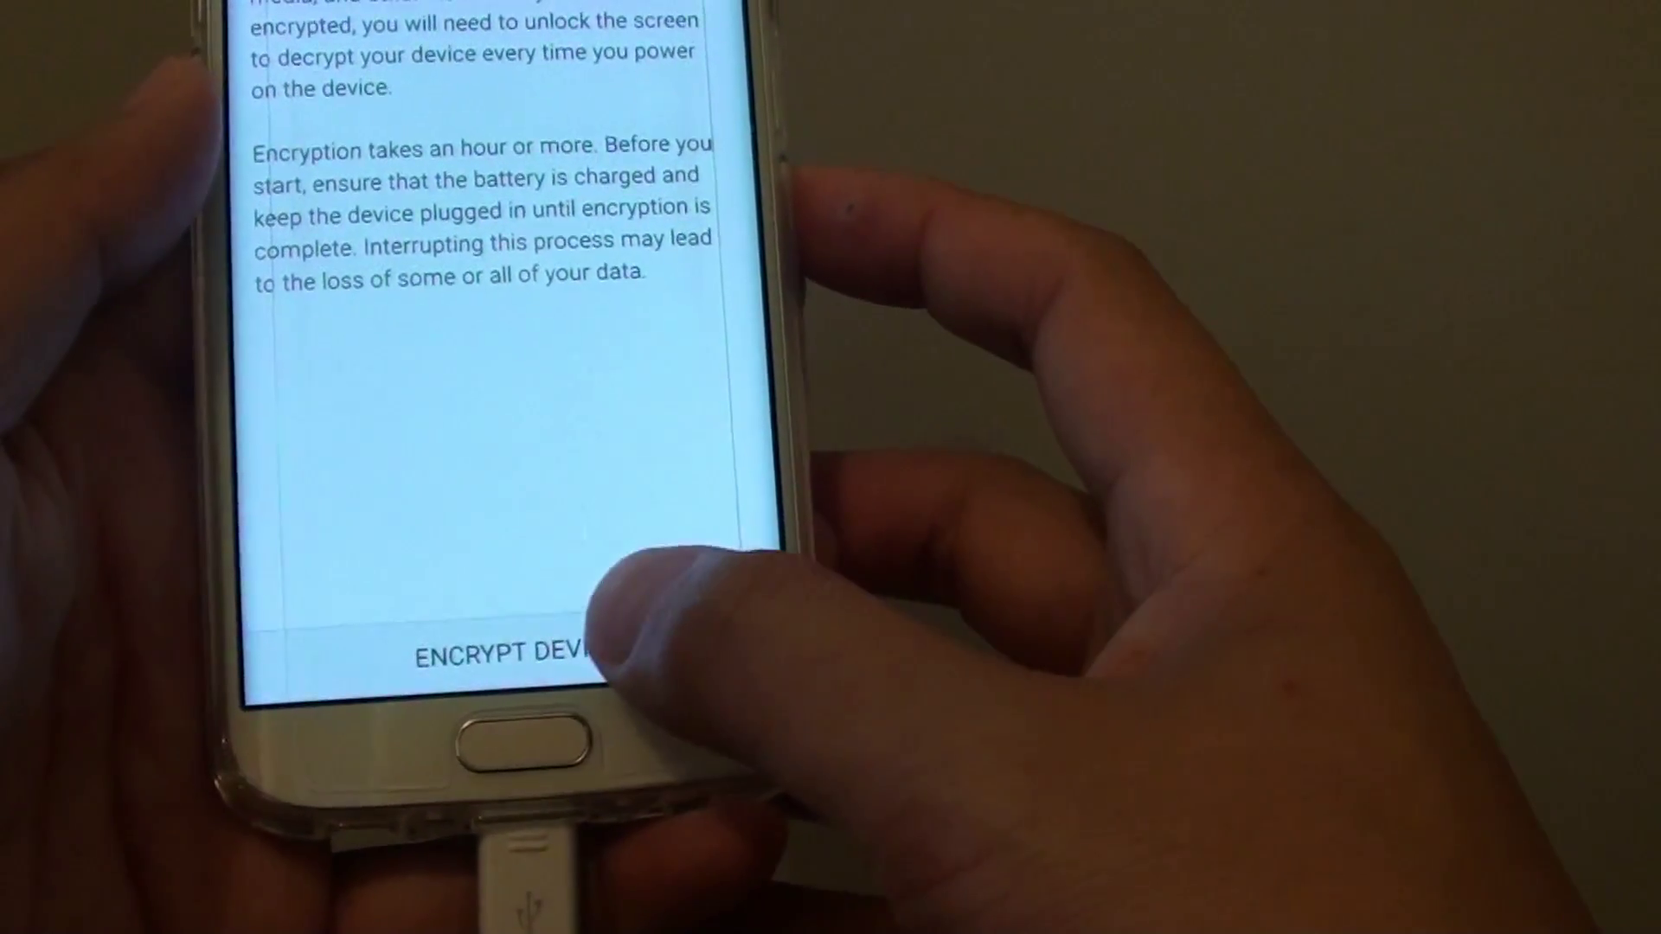
Start encryption from the encryption page, reaching the backup password confirmation prompt
click(507, 655)
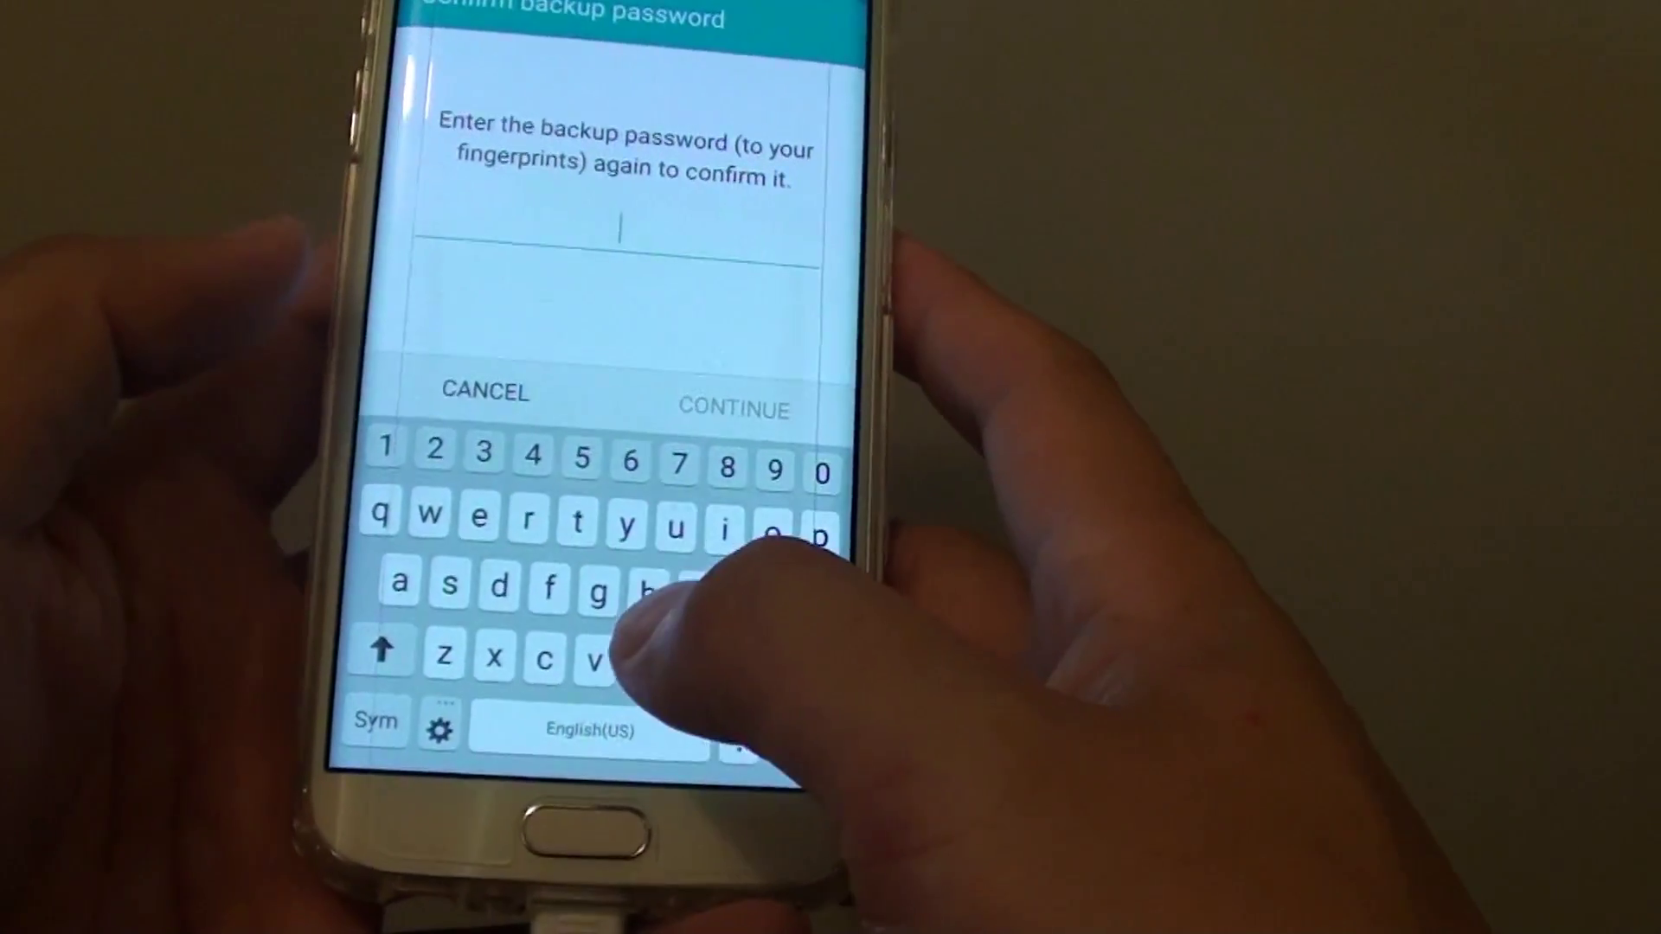
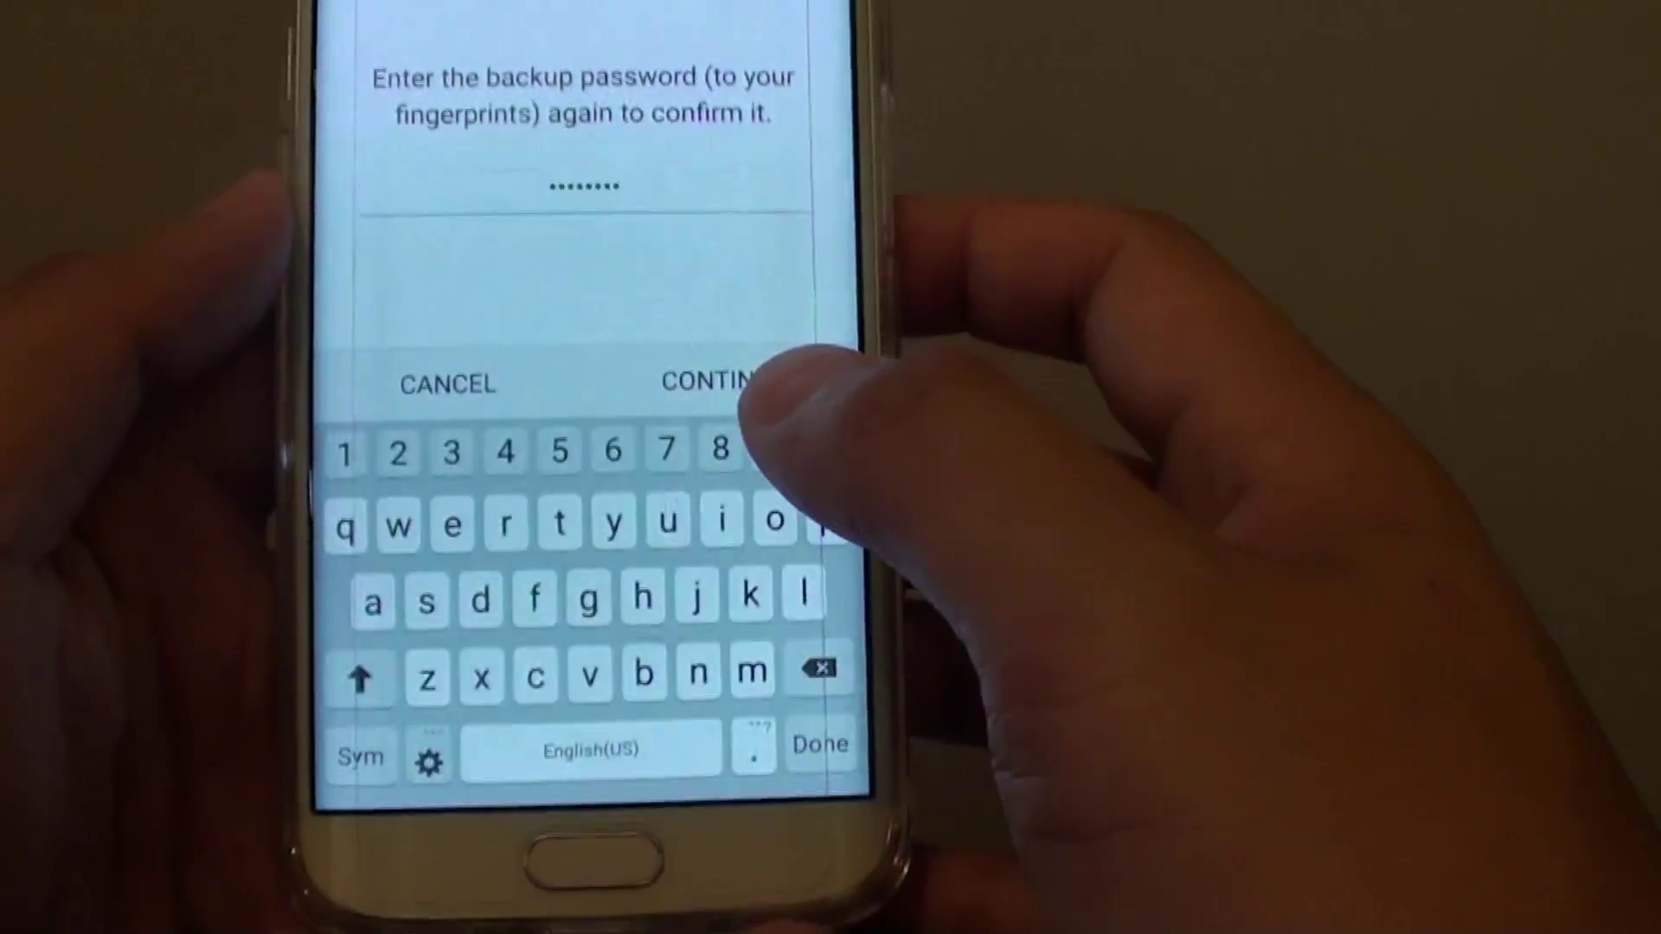
Confirm the fingerprint backup password to reach the final encryption warning
click(724, 410)
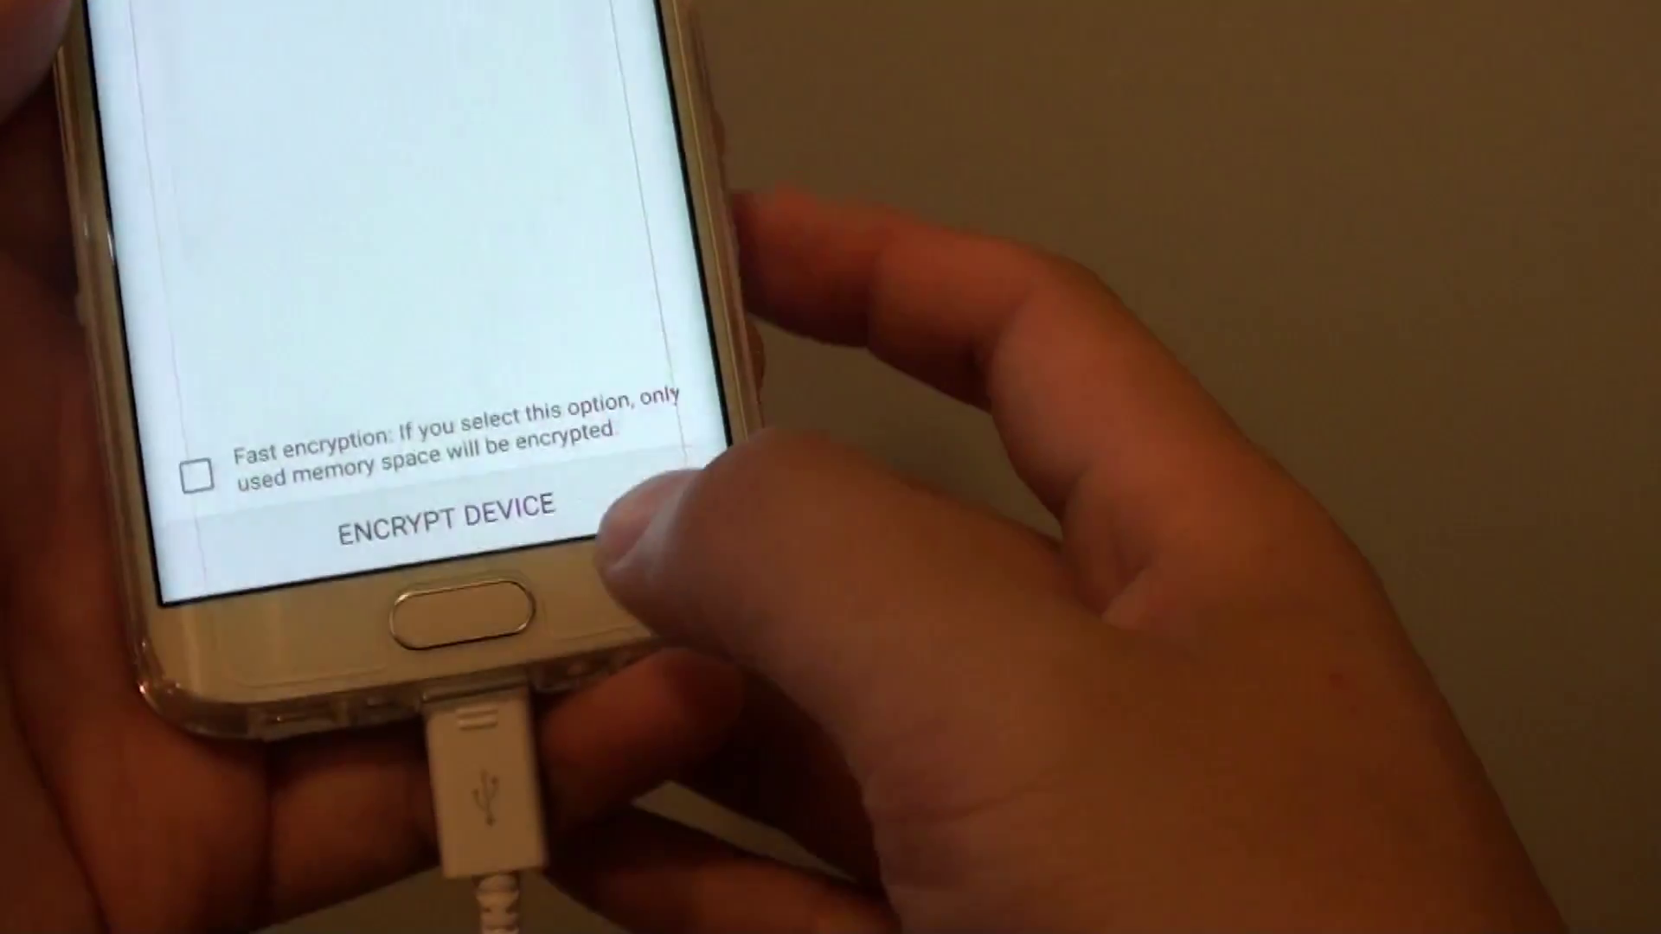
Accept the irreversibility warning and encrypt the whole phone
click(591, 623)
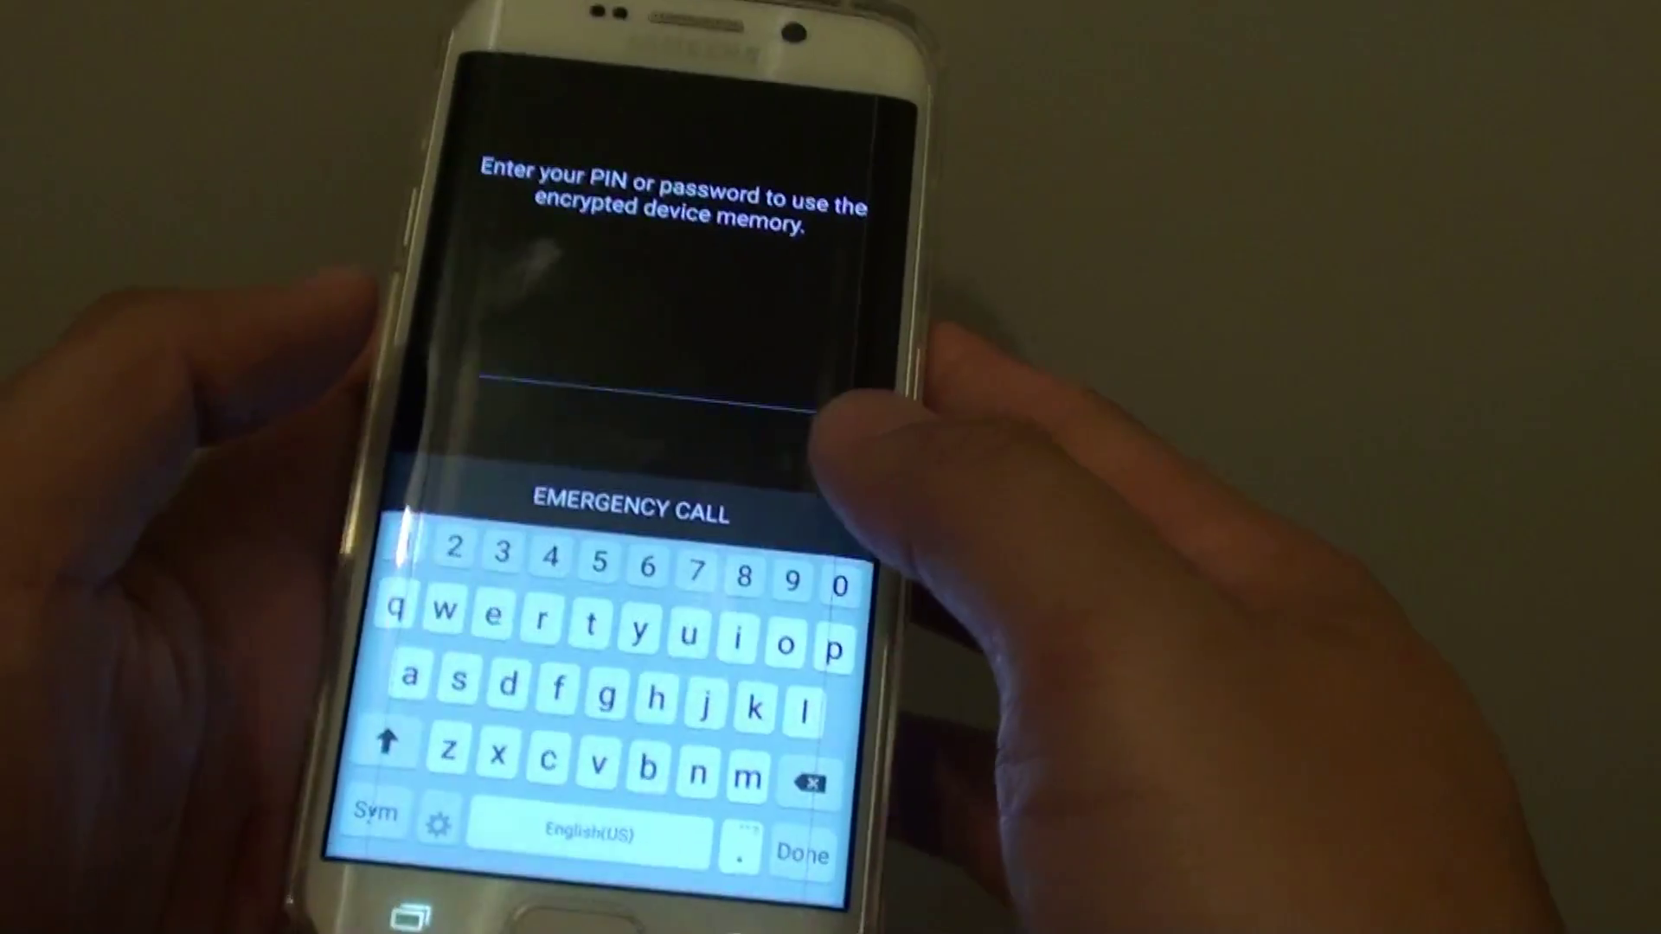
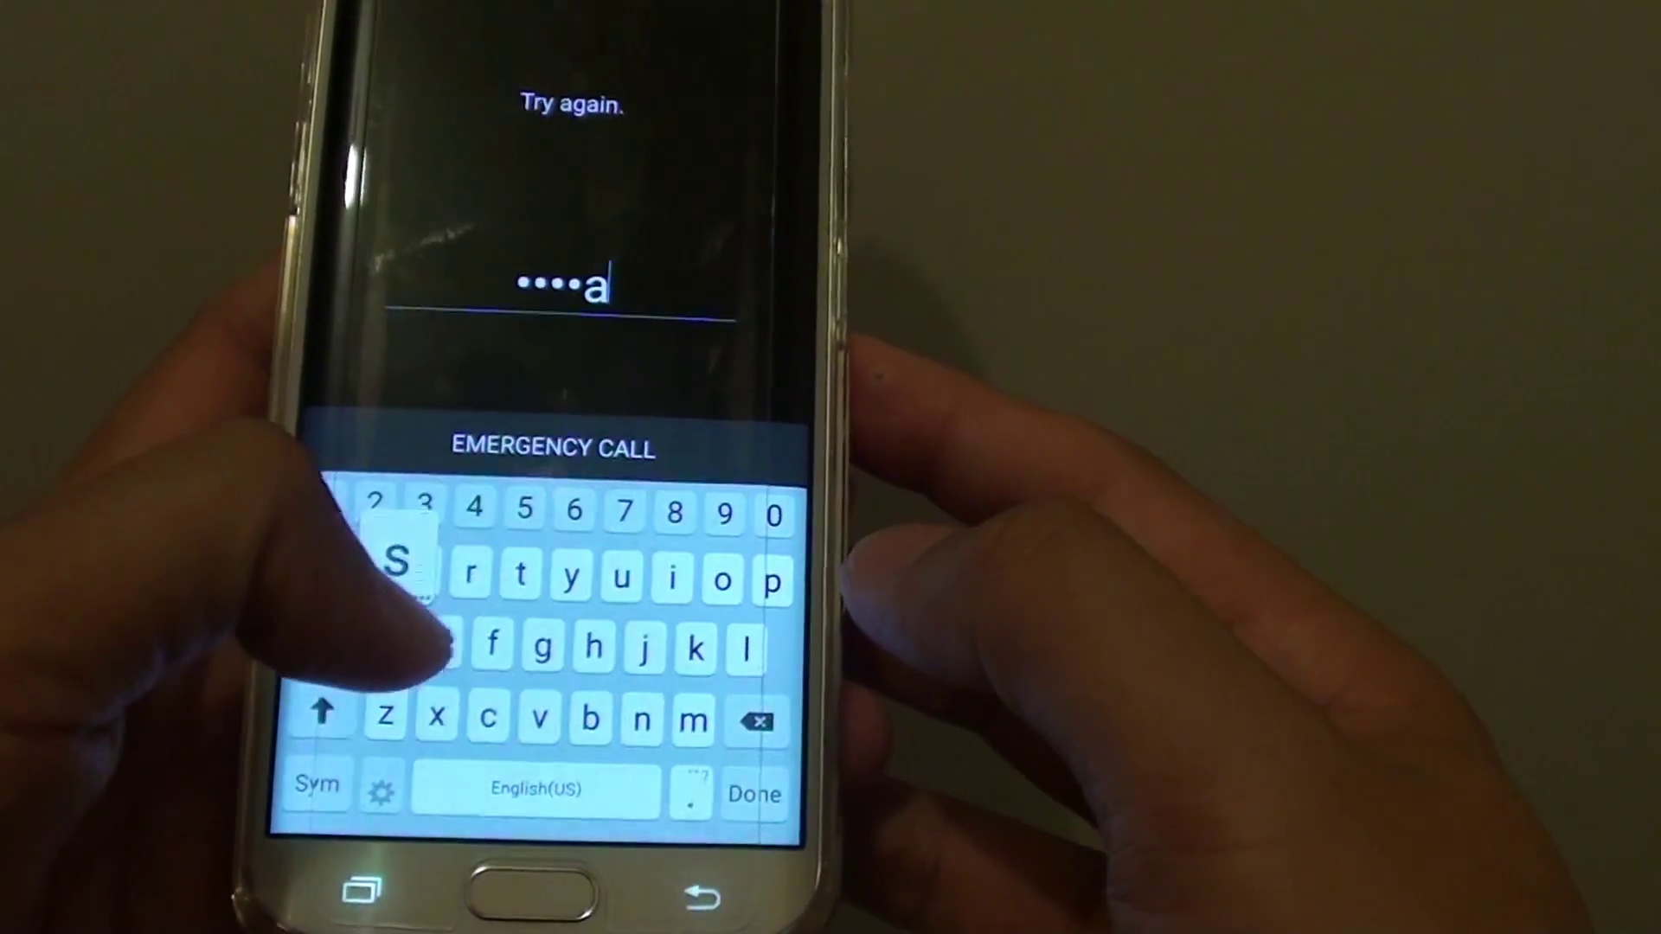
Submit the boot password to unlock the encrypted phone memory
key(Return)
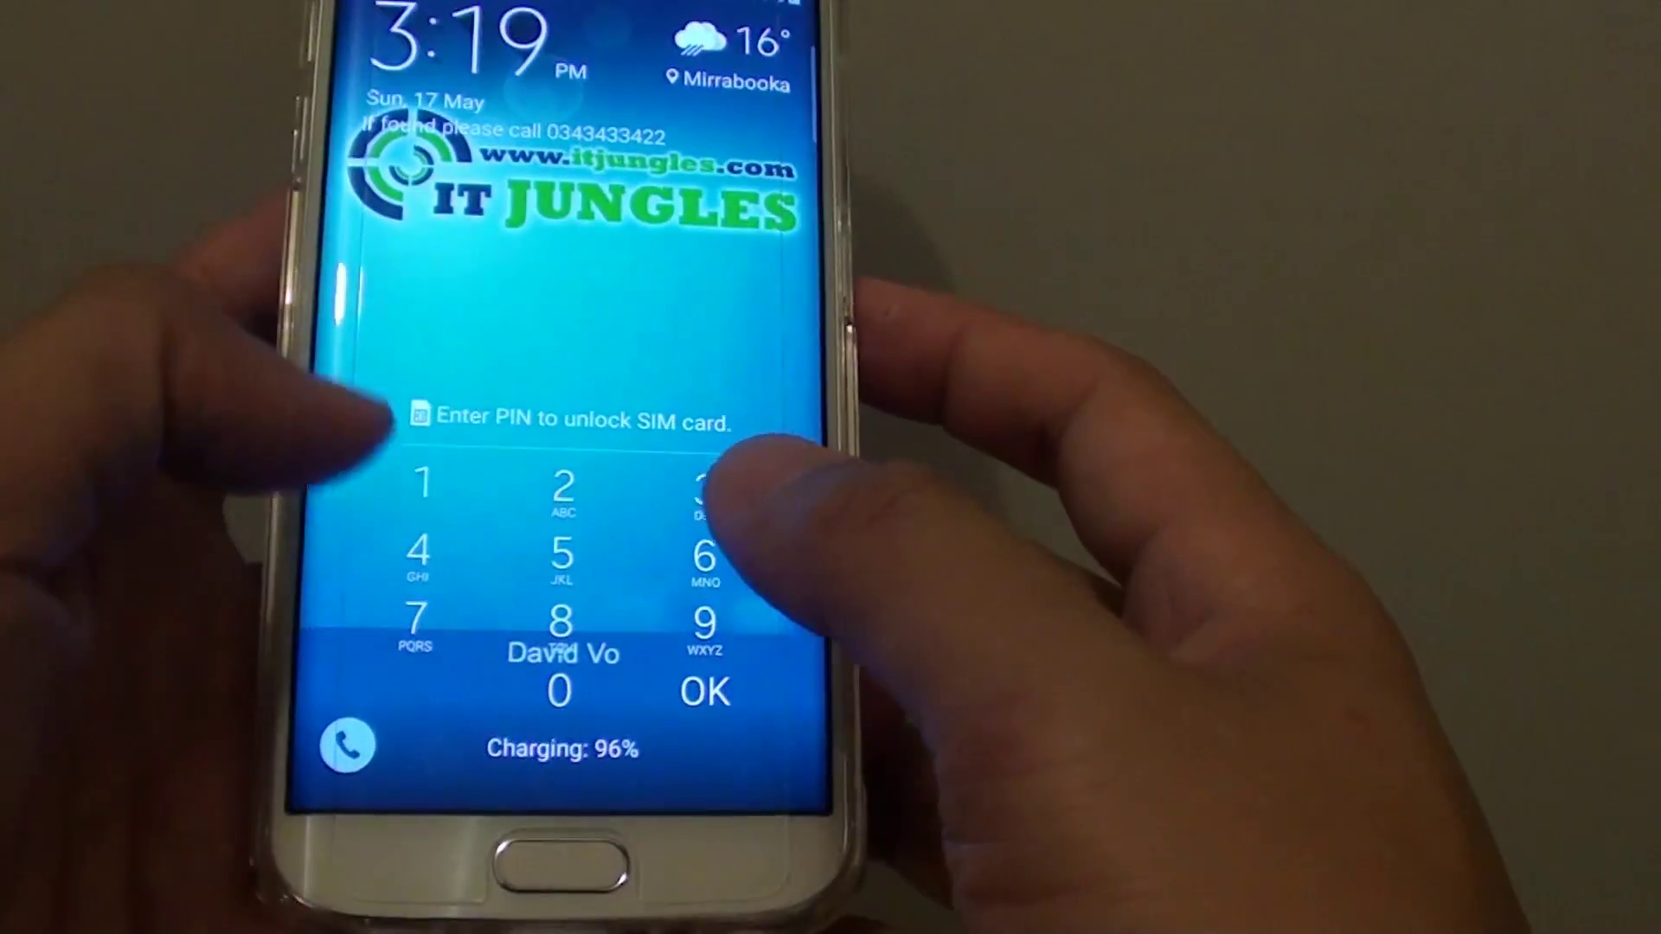
Unlock the SIM with its PIN, then unlock the phone via the home-button fingerprint sensor
click(687, 656)
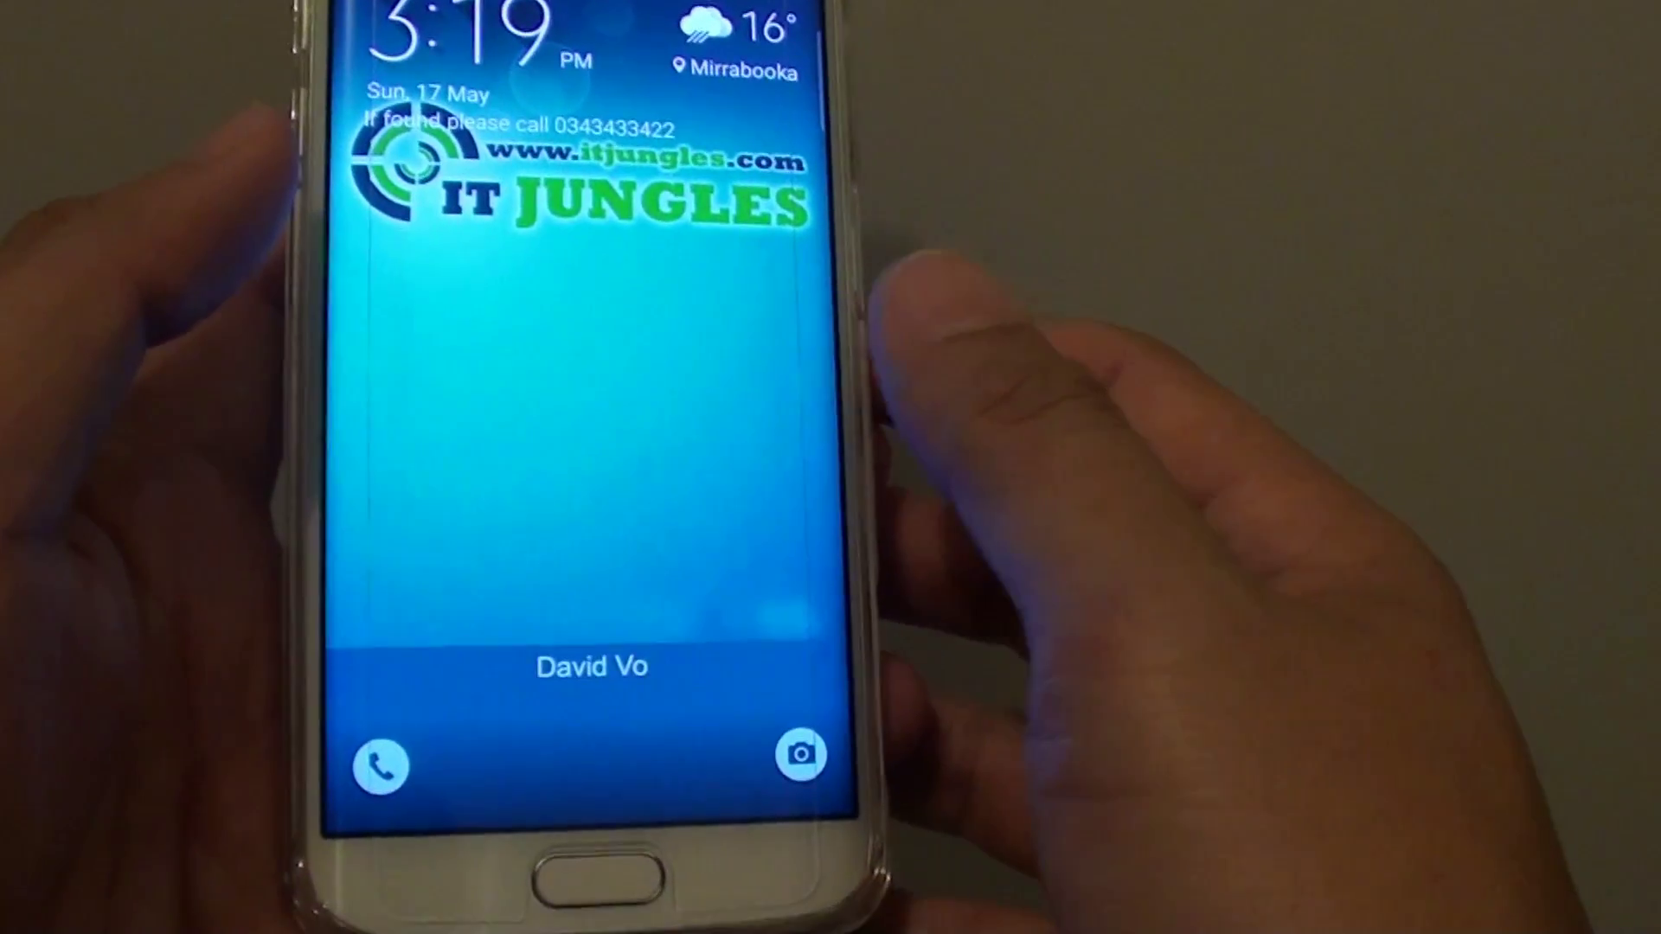
click(594, 482)
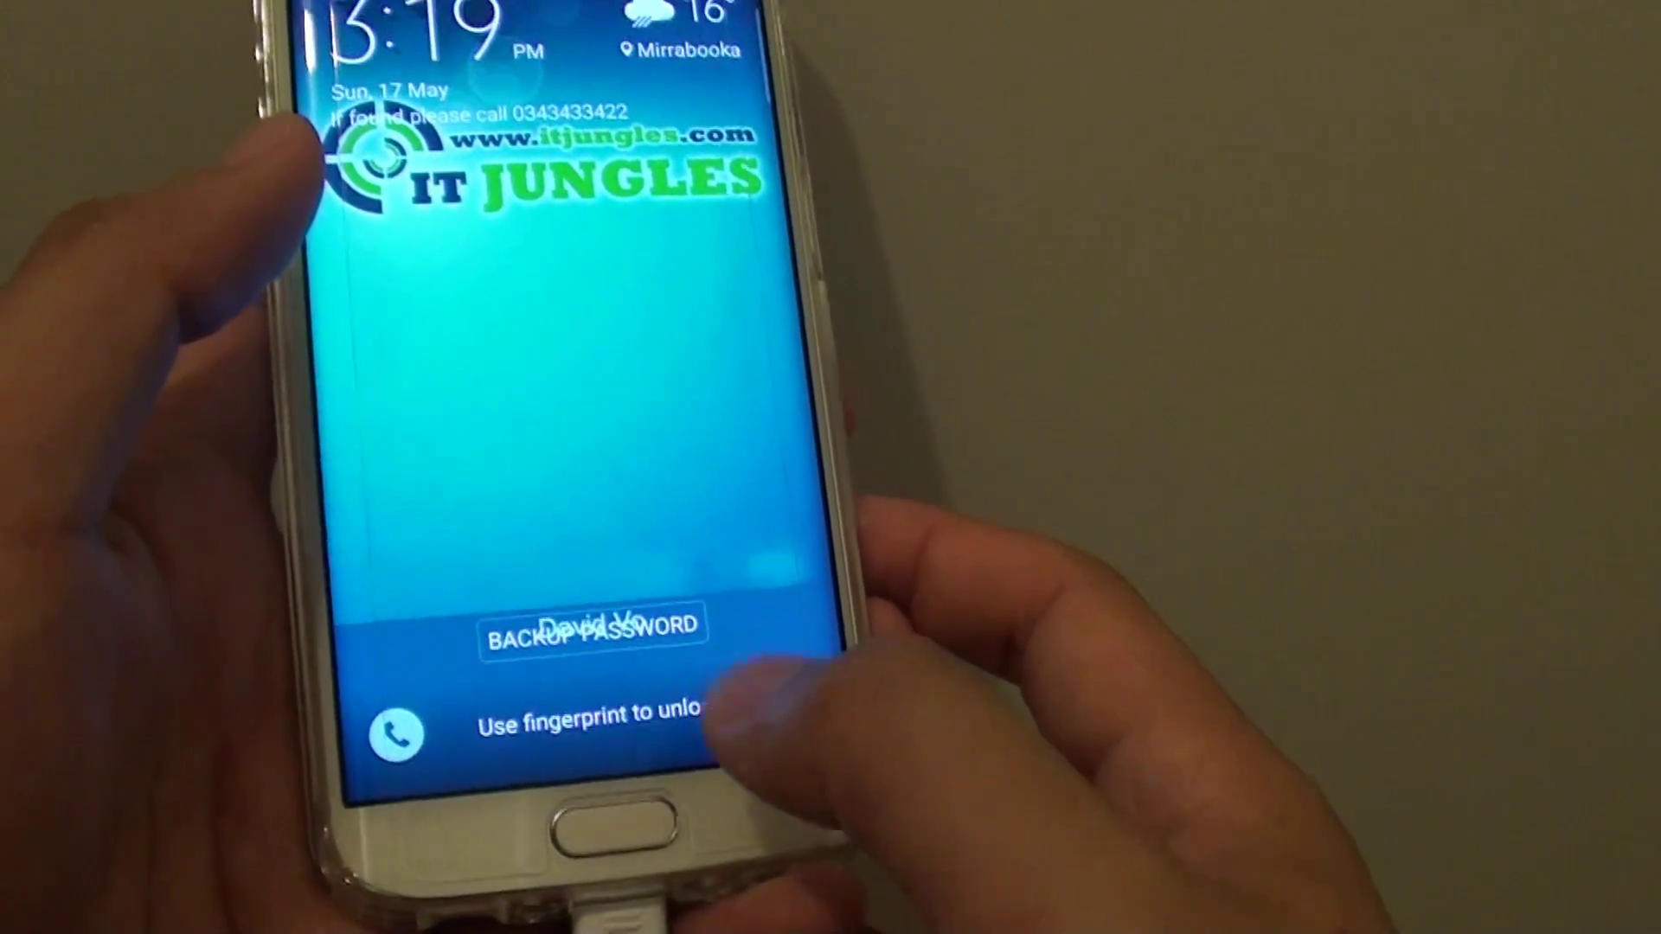
click(526, 779)
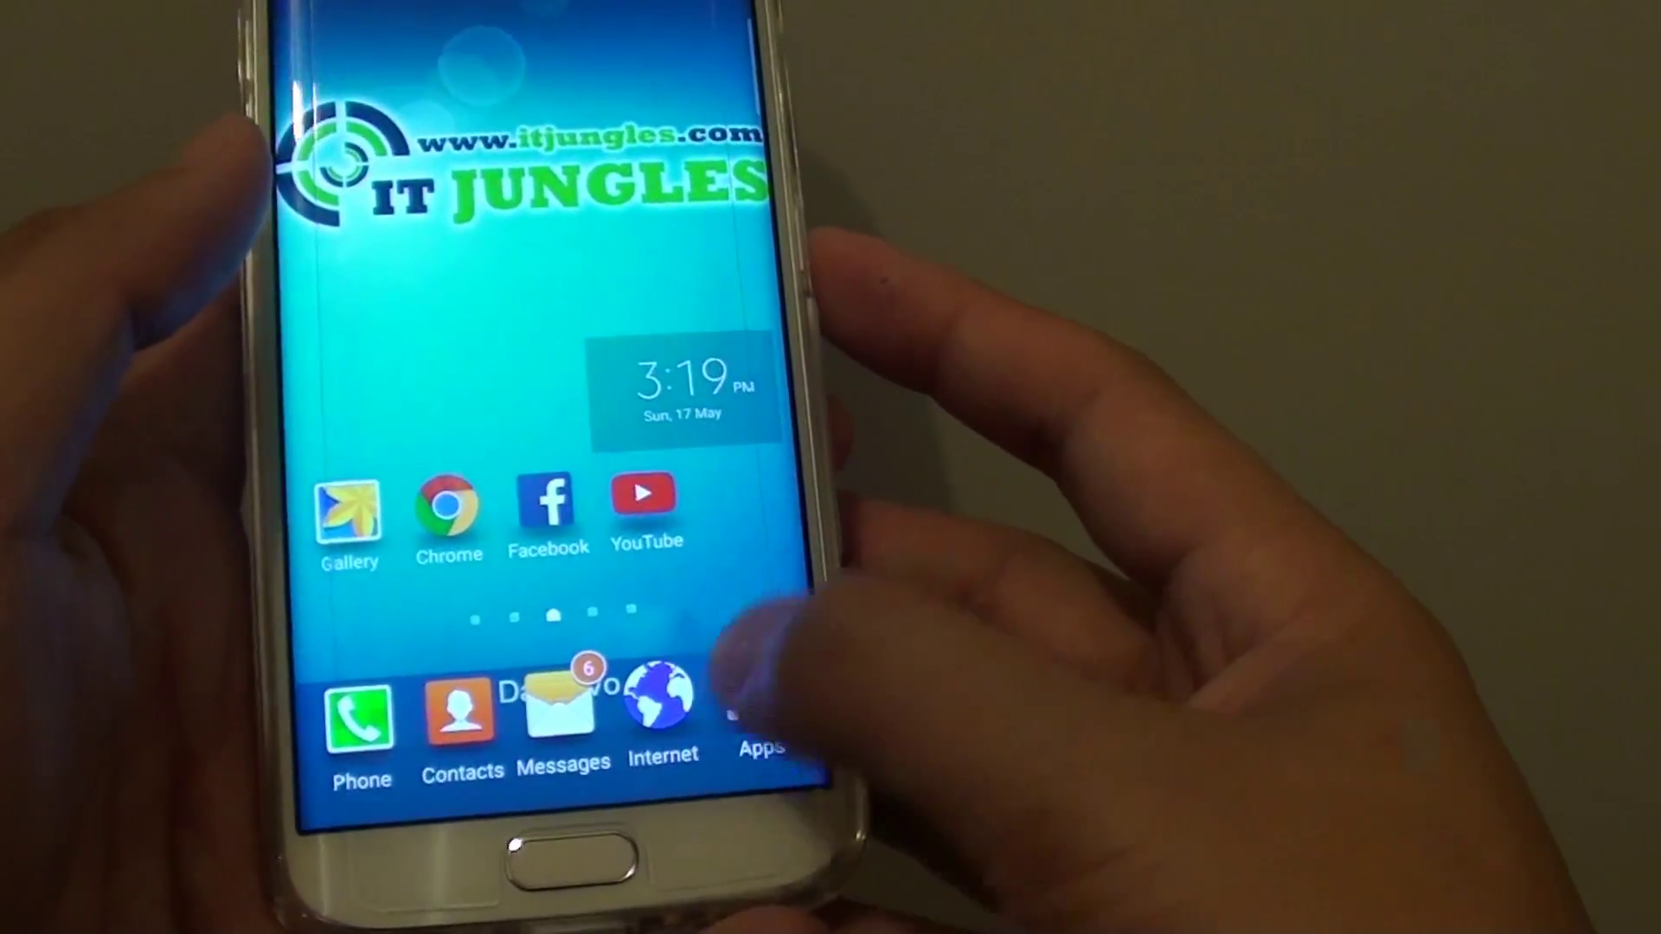
Return via Apps > Settings > Lock screen and security to Other security settings
click(762, 714)
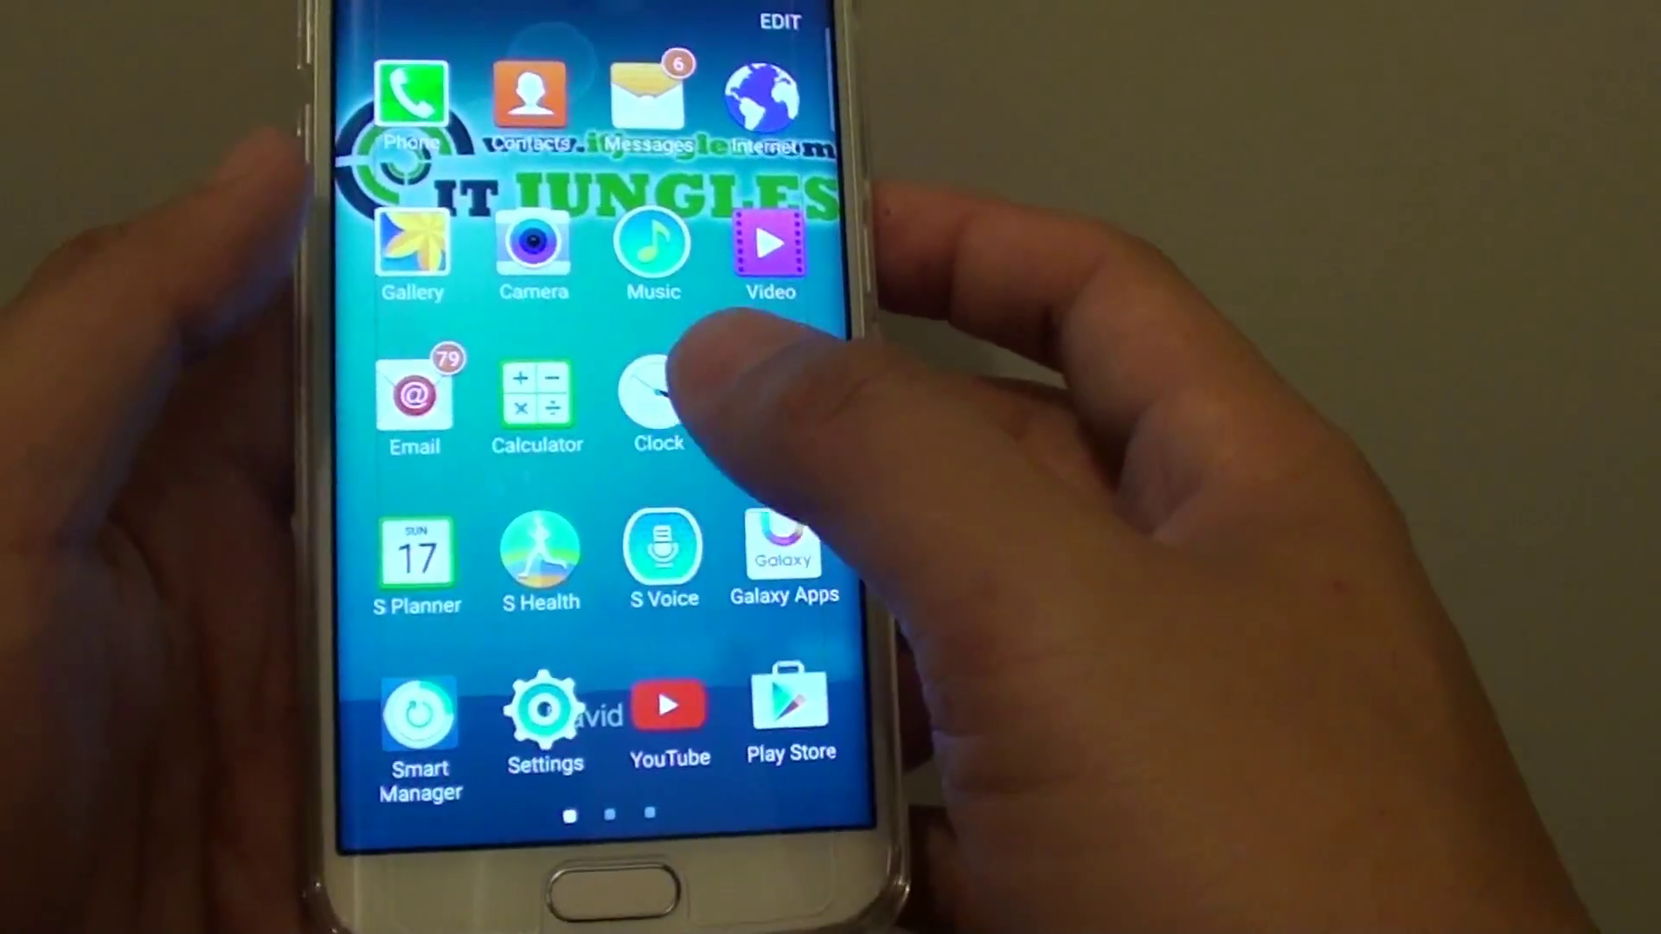
click(545, 705)
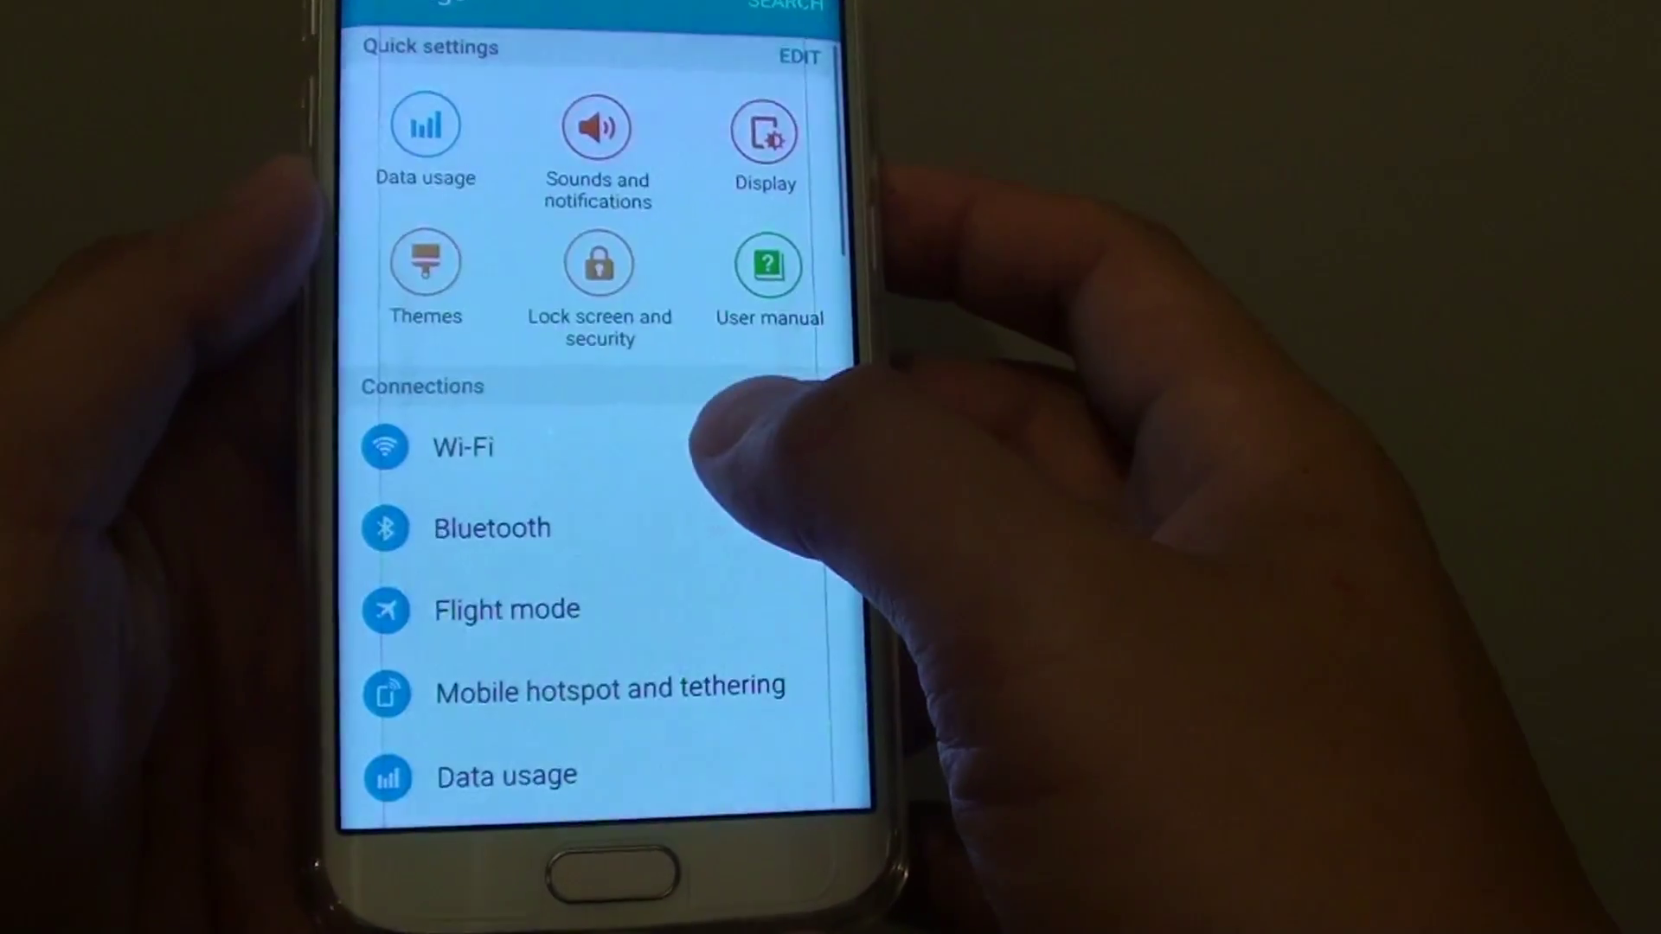
scroll(727, 363, down, 3)
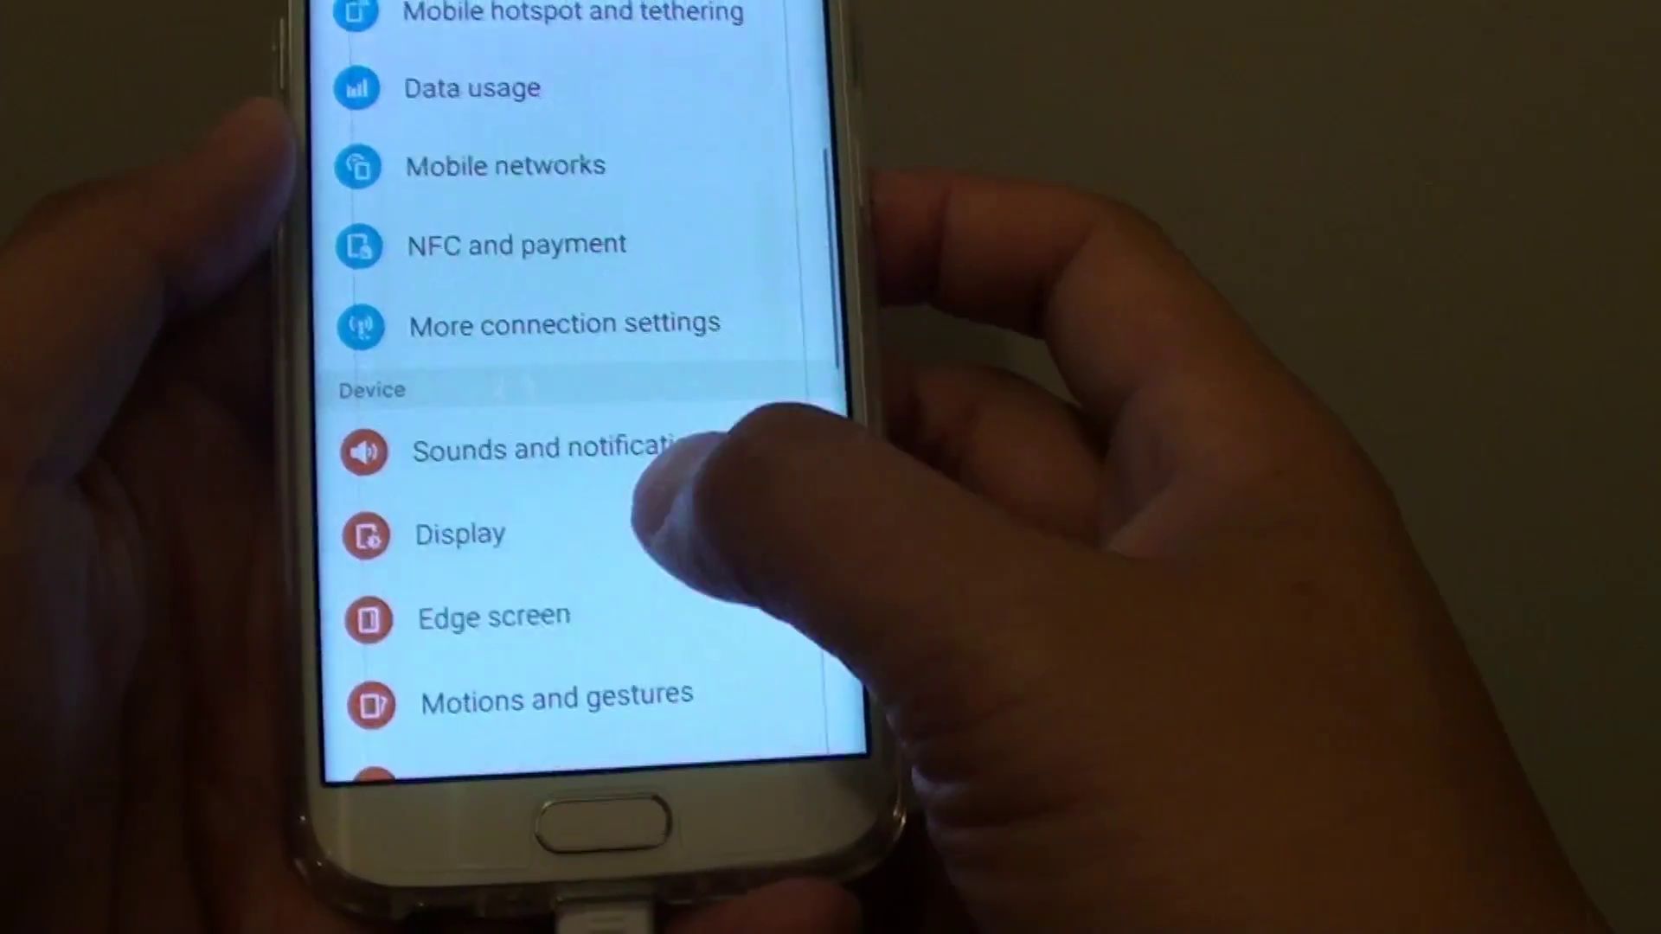
scroll(688, 506, down, 2)
scroll(754, 350, down, 2)
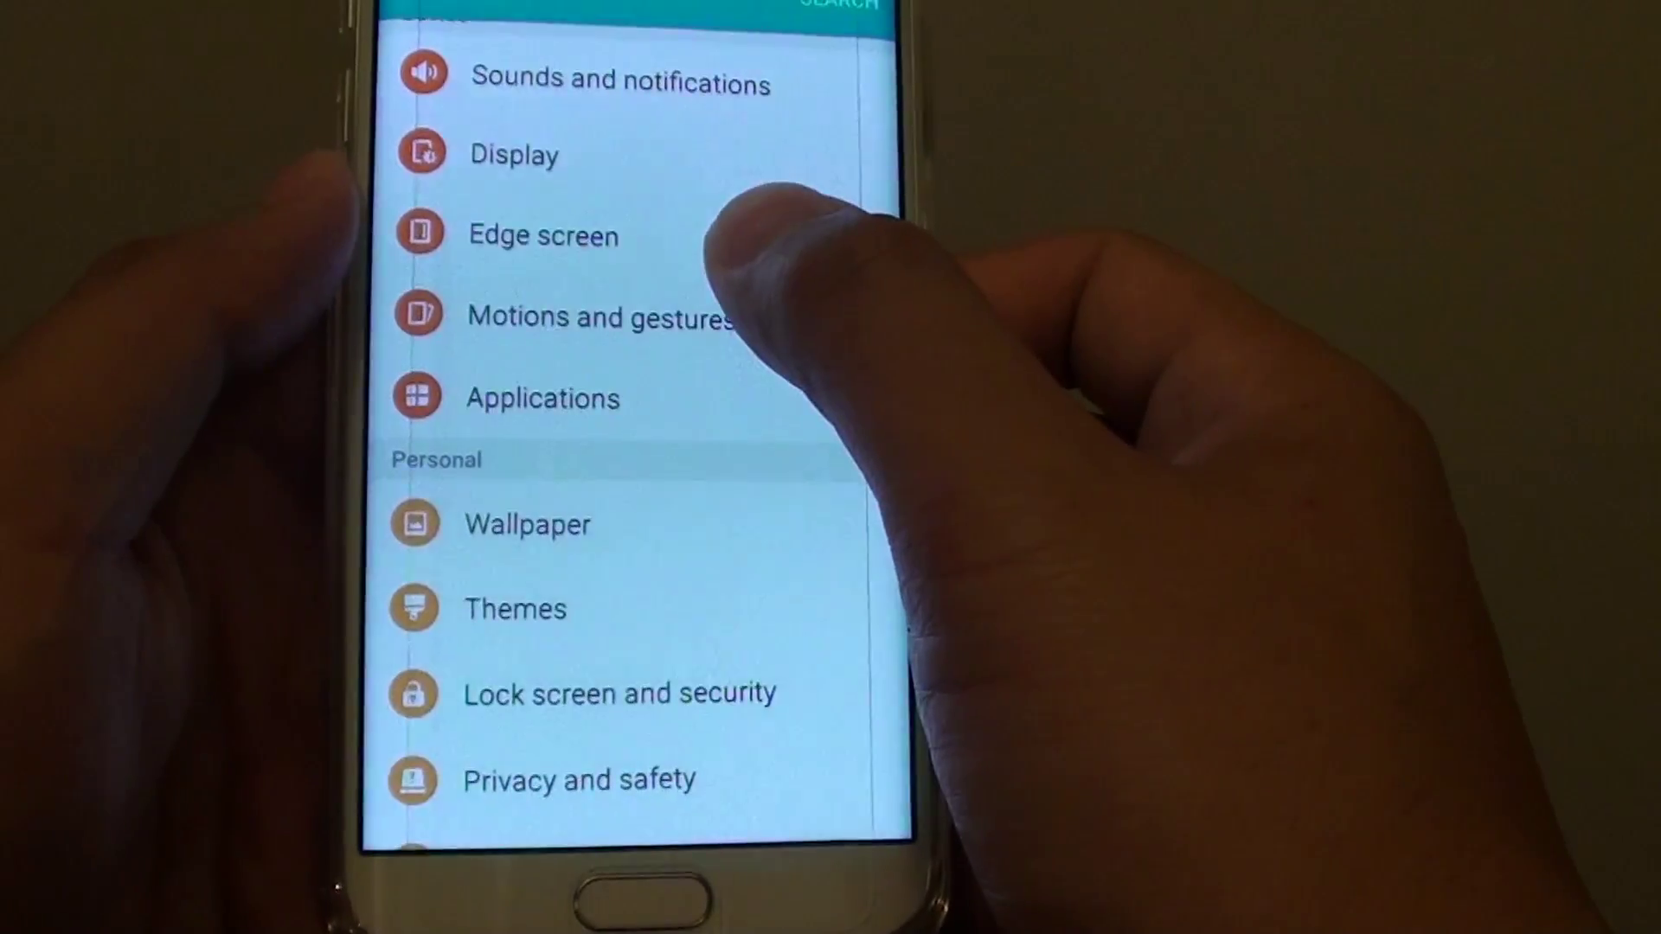
scroll(728, 389, down, 2)
scroll(675, 467, down, 2)
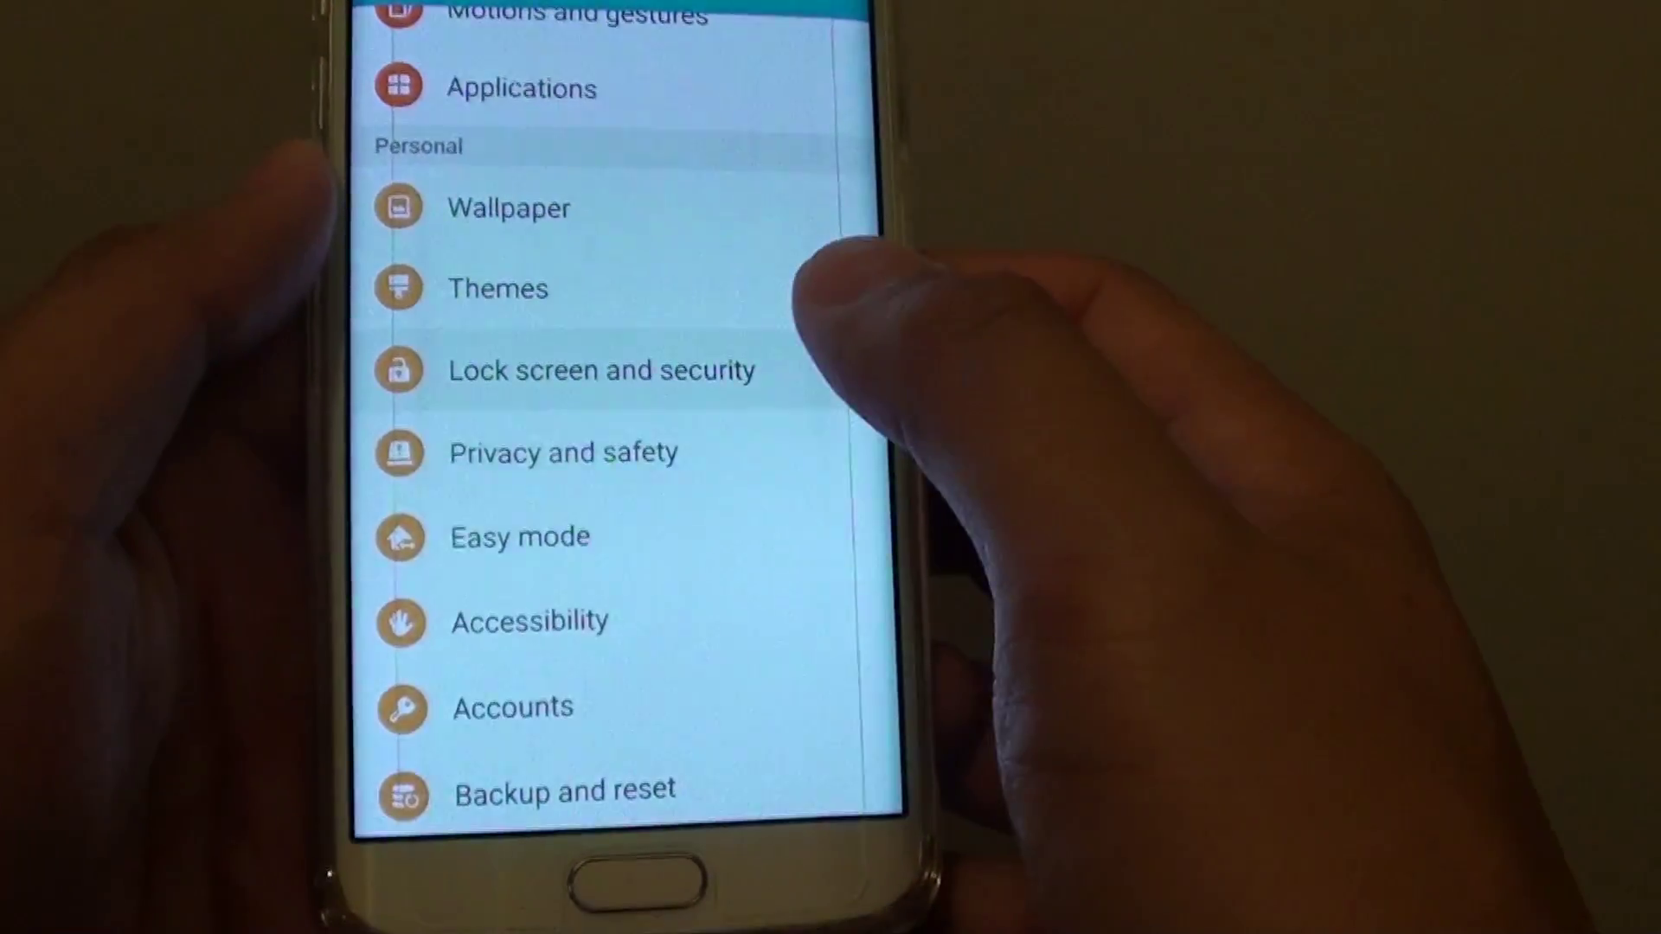
click(779, 370)
scroll(727, 454, down, 3)
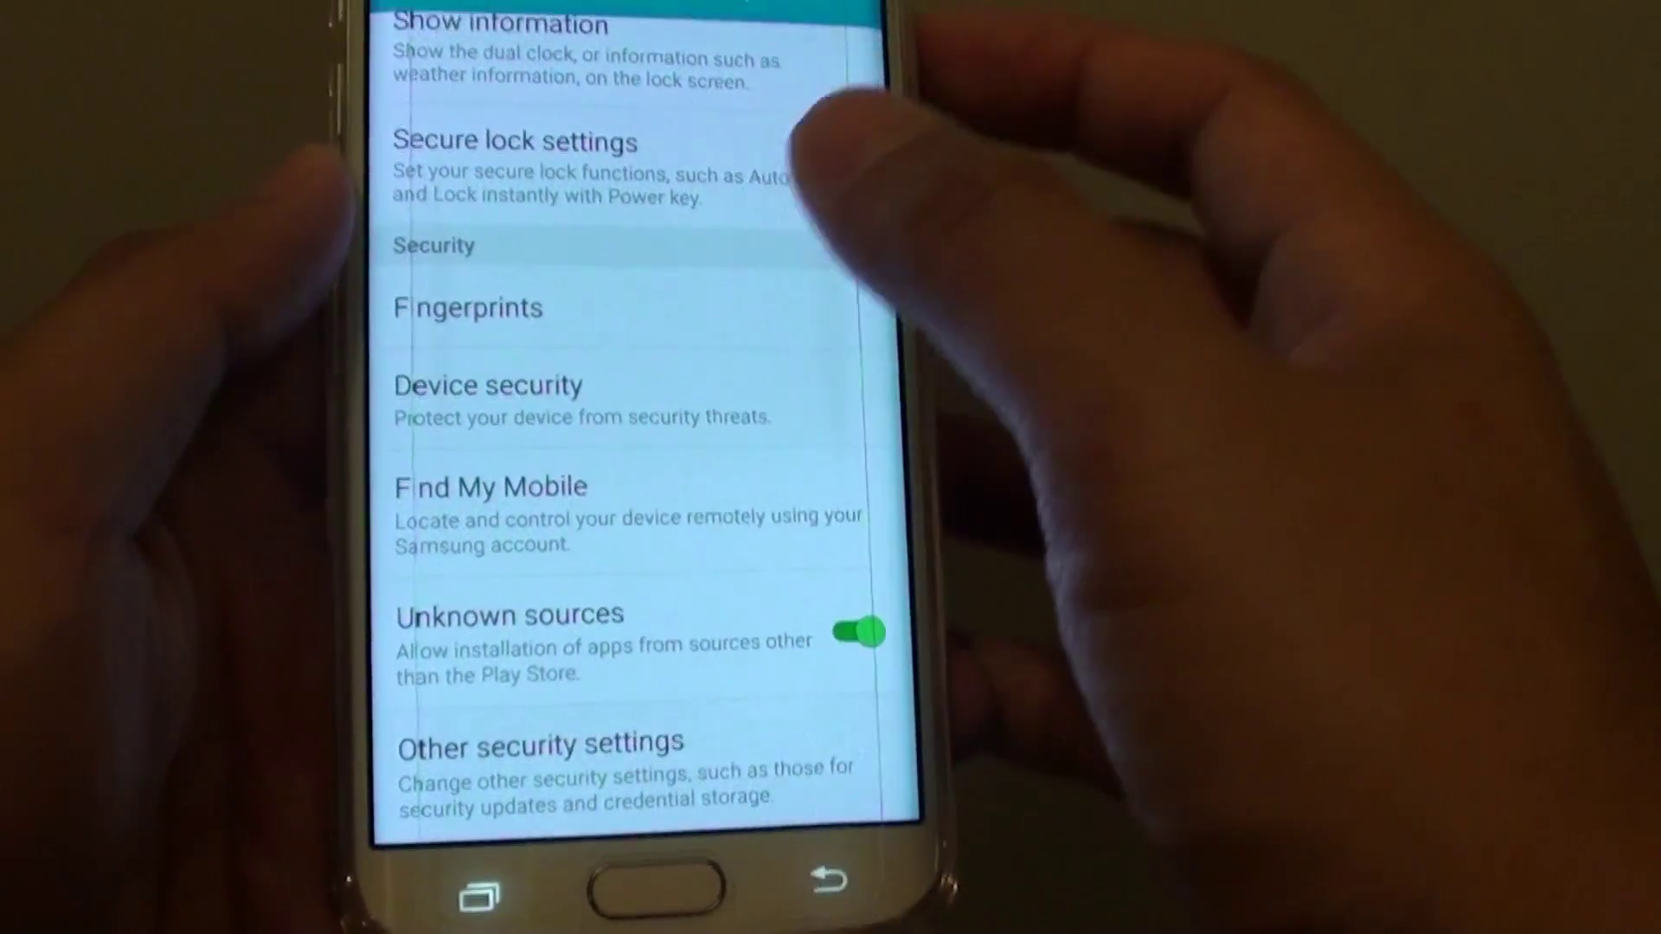
click(507, 695)
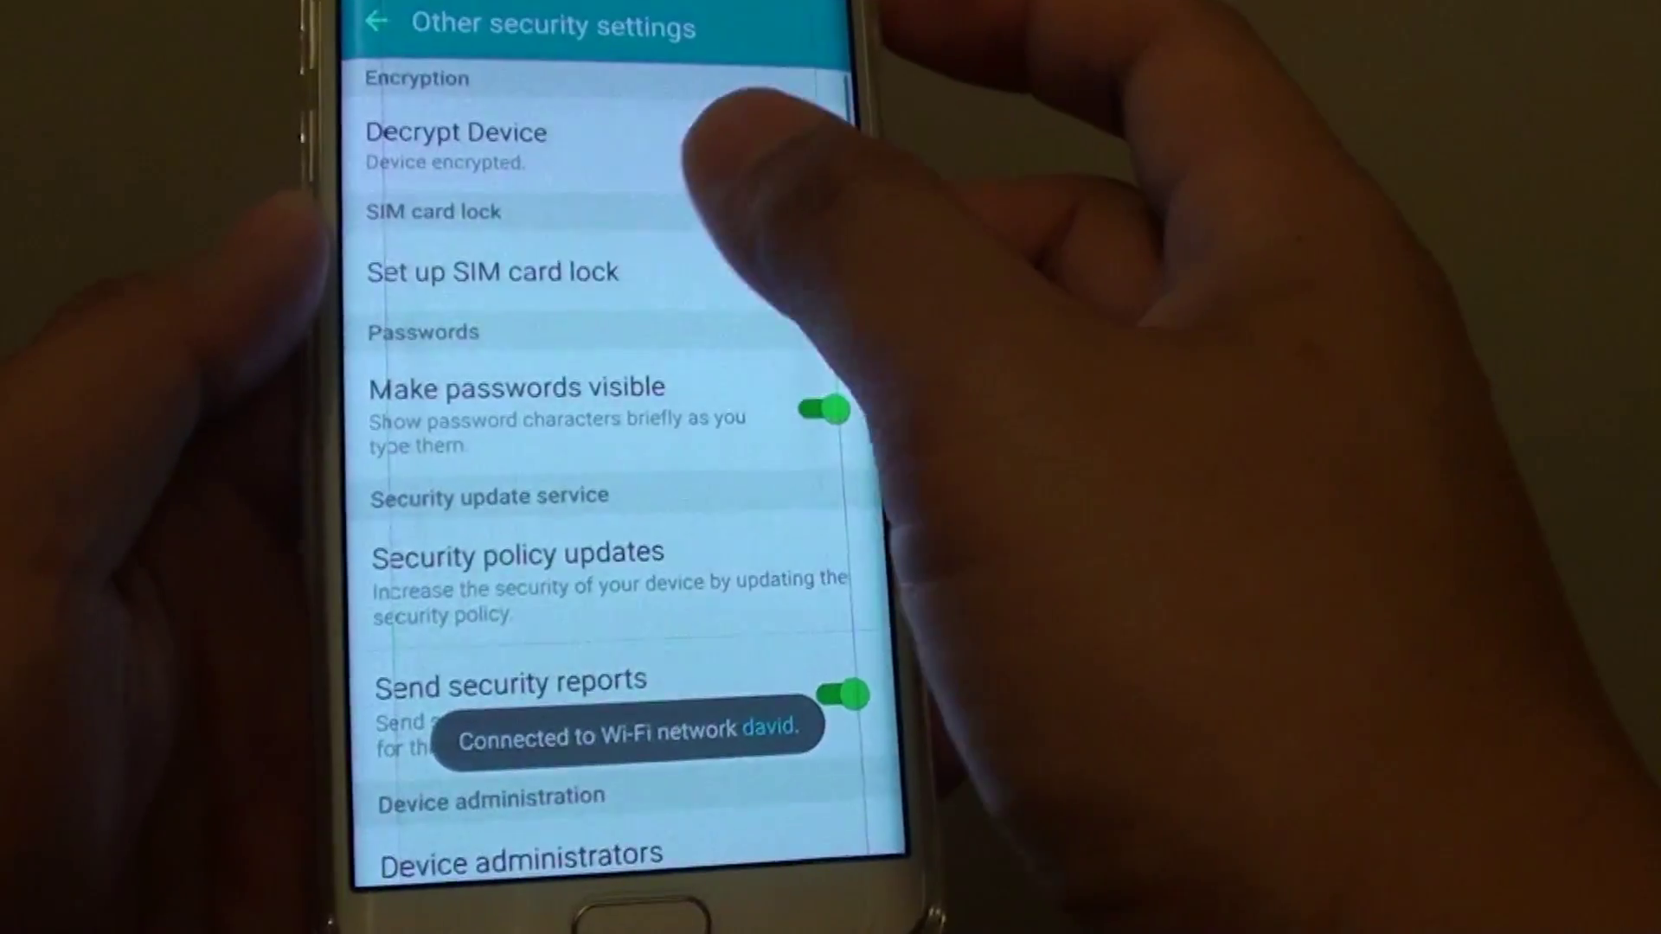
Dismiss the notification shade and review the Other security settings options
drag(728, 14, 746, 209)
drag(727, 584, 727, 196)
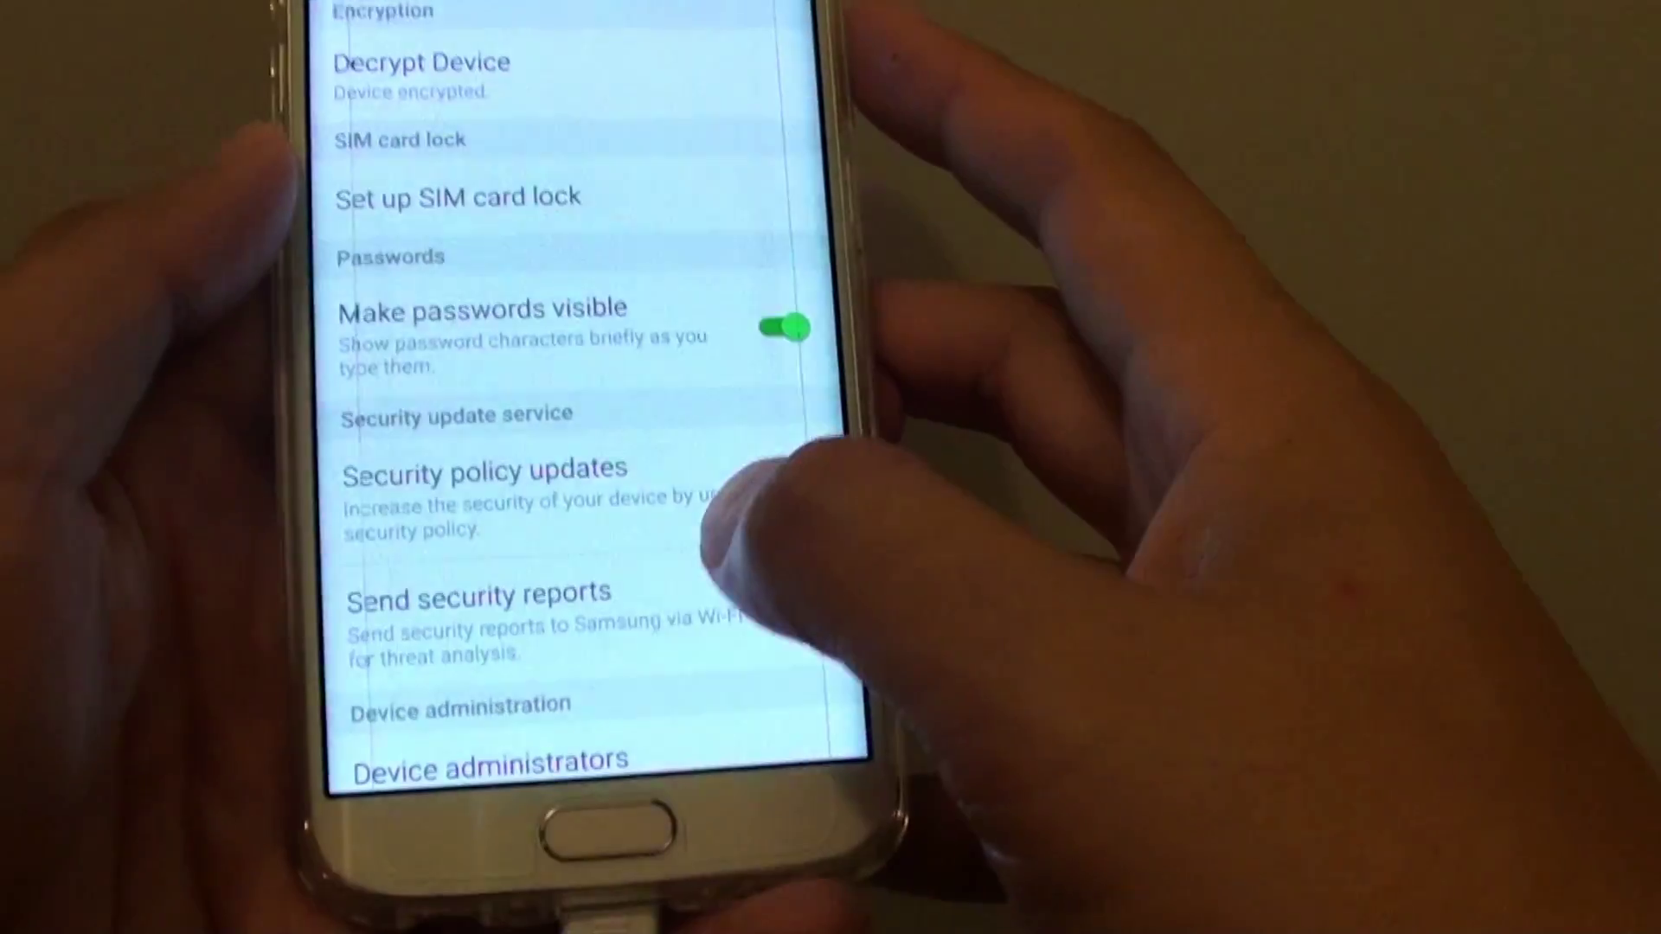
drag(727, 545, 727, 234)
click(780, 279)
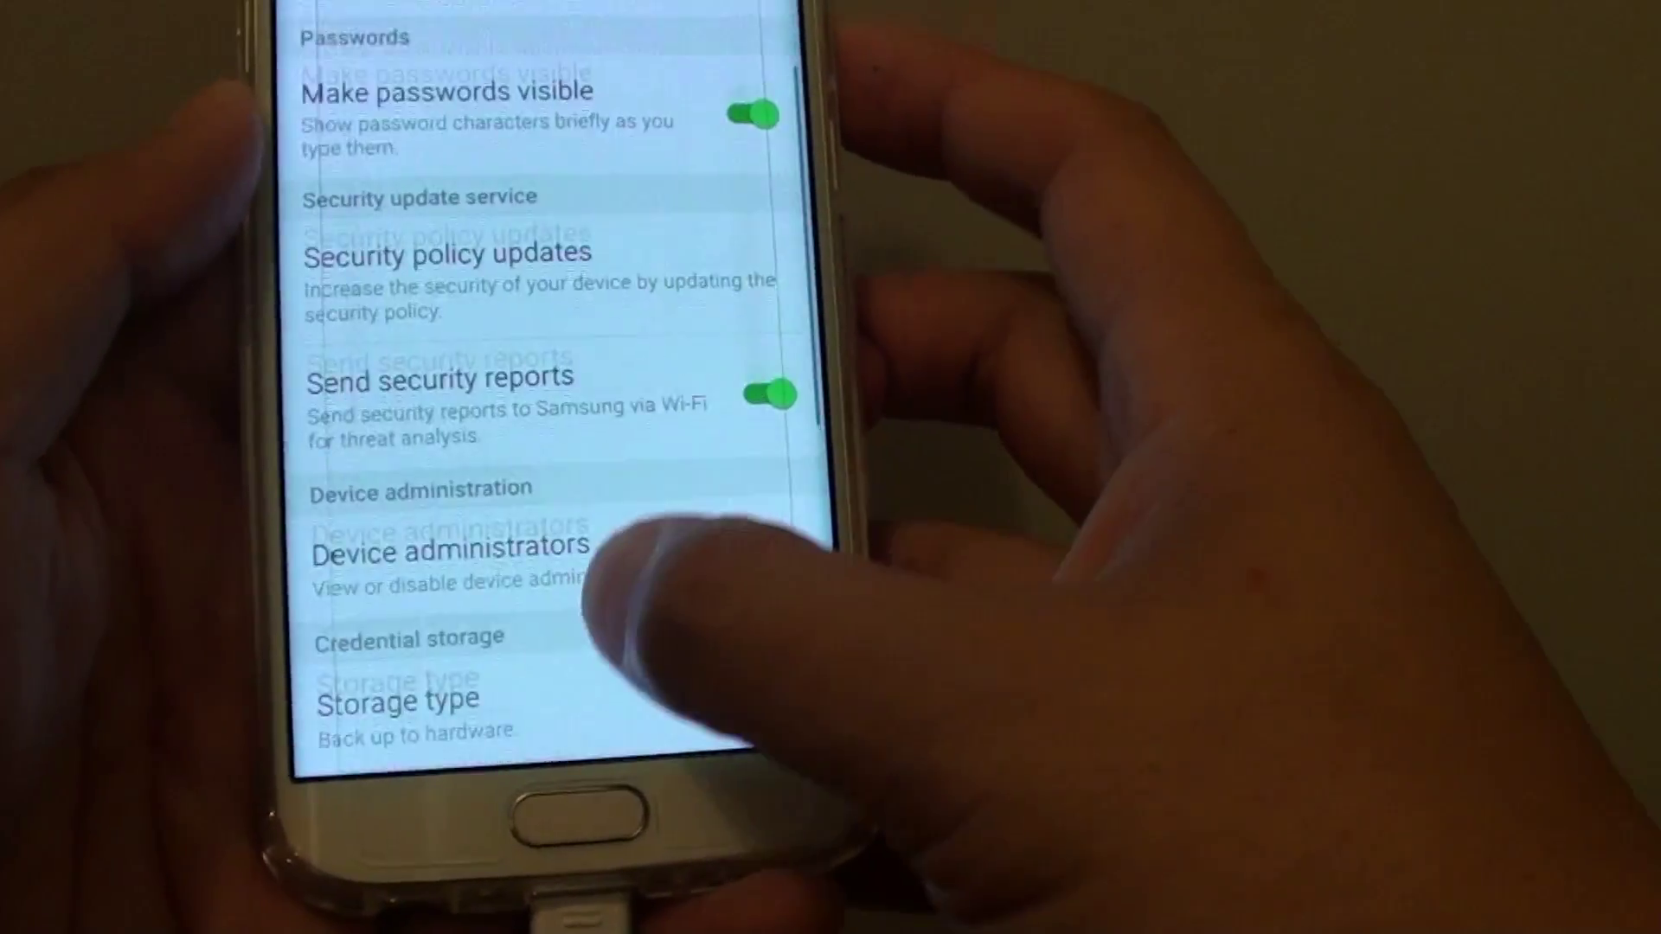
drag(701, 391, 545, 584)
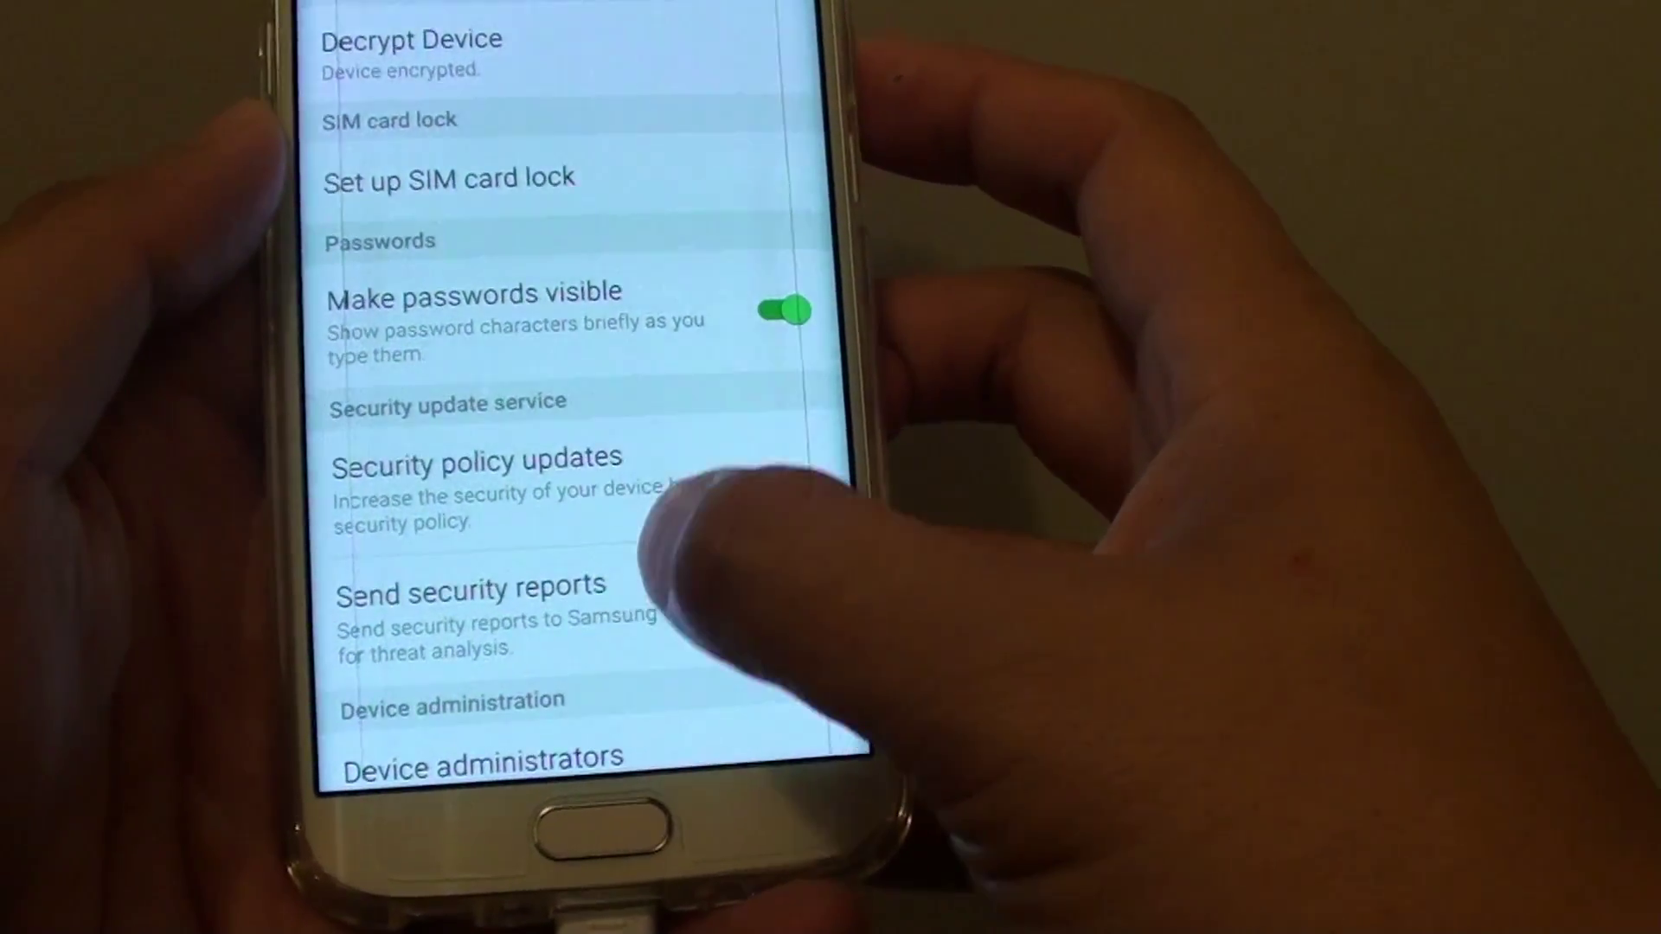
drag(701, 519, 741, 278)
click(791, 324)
drag(740, 389, 702, 520)
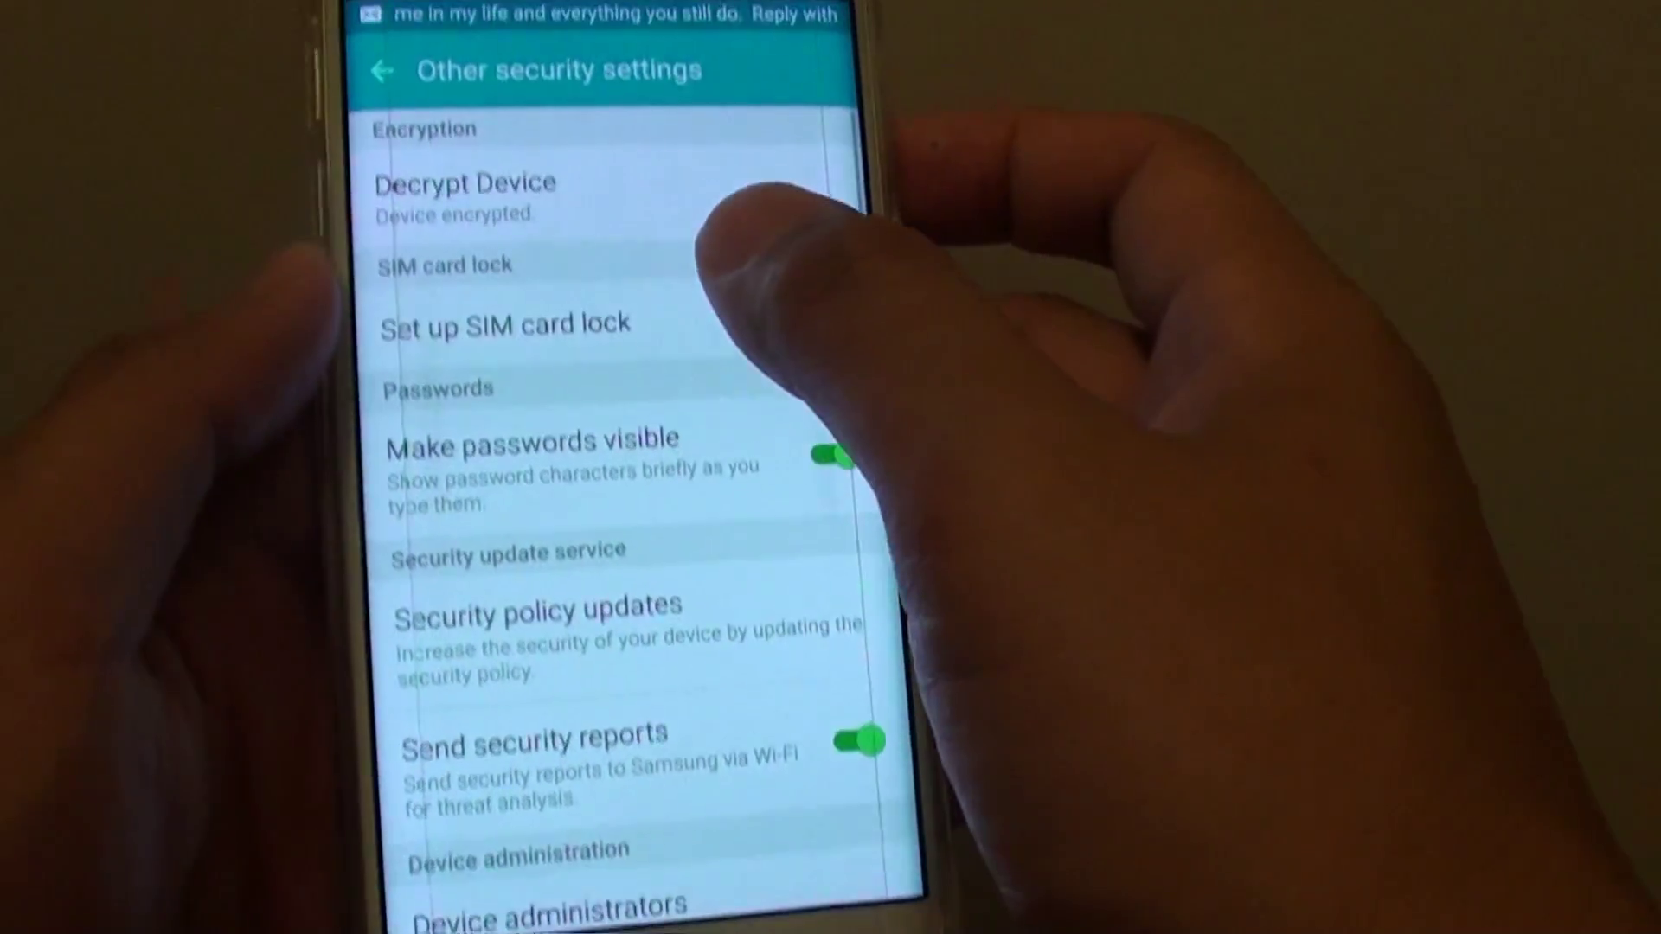